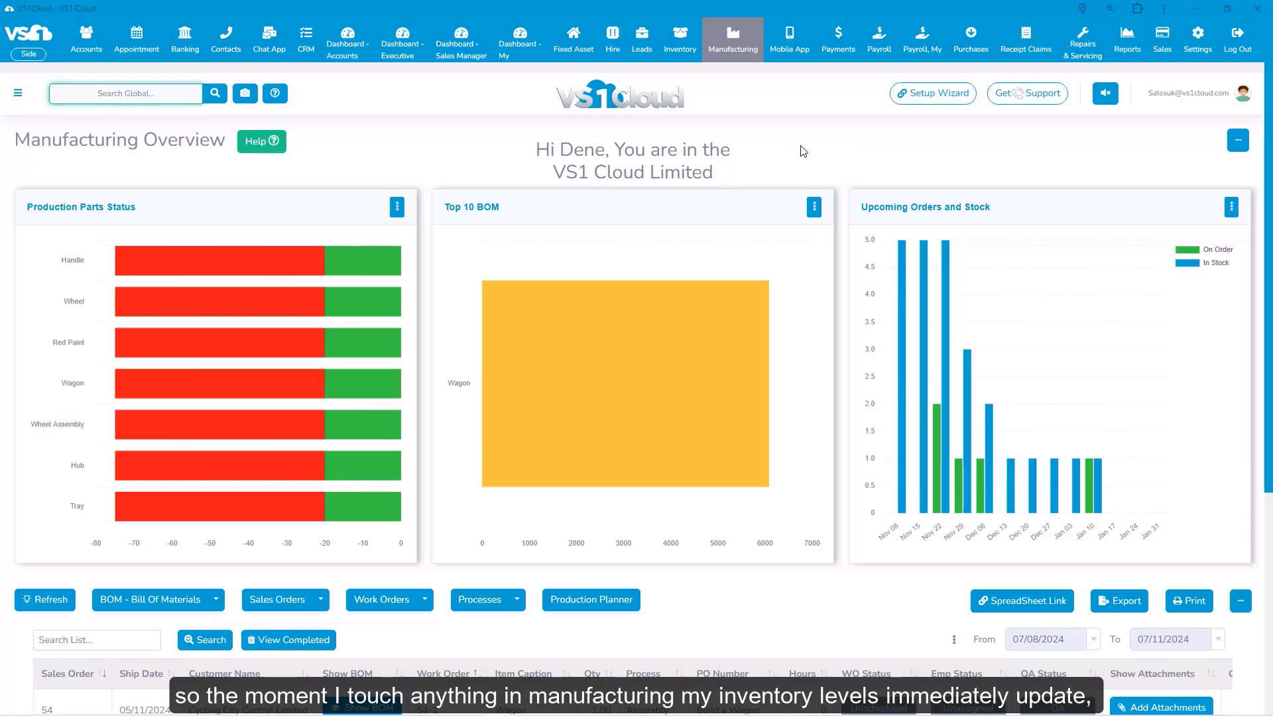
Open the inventory overview and examine the Upcoming Orders and Stock chart.
left_click(683, 44)
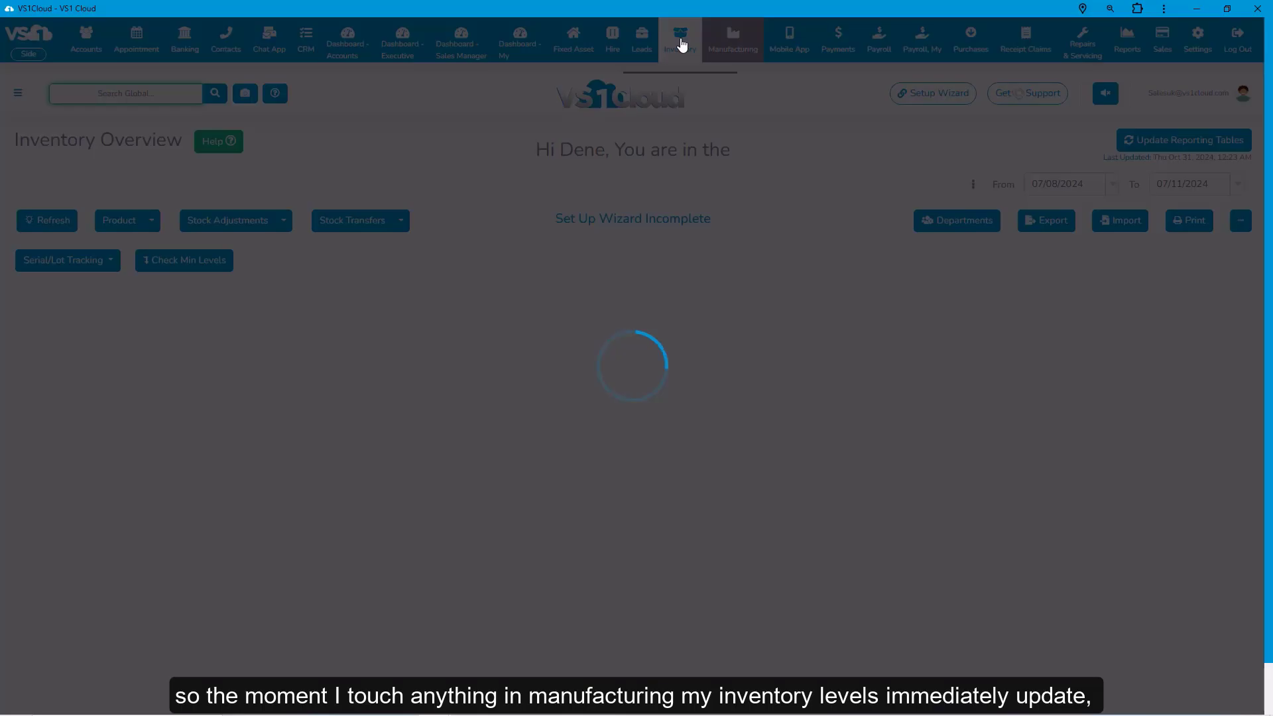
mouse_move(733, 41)
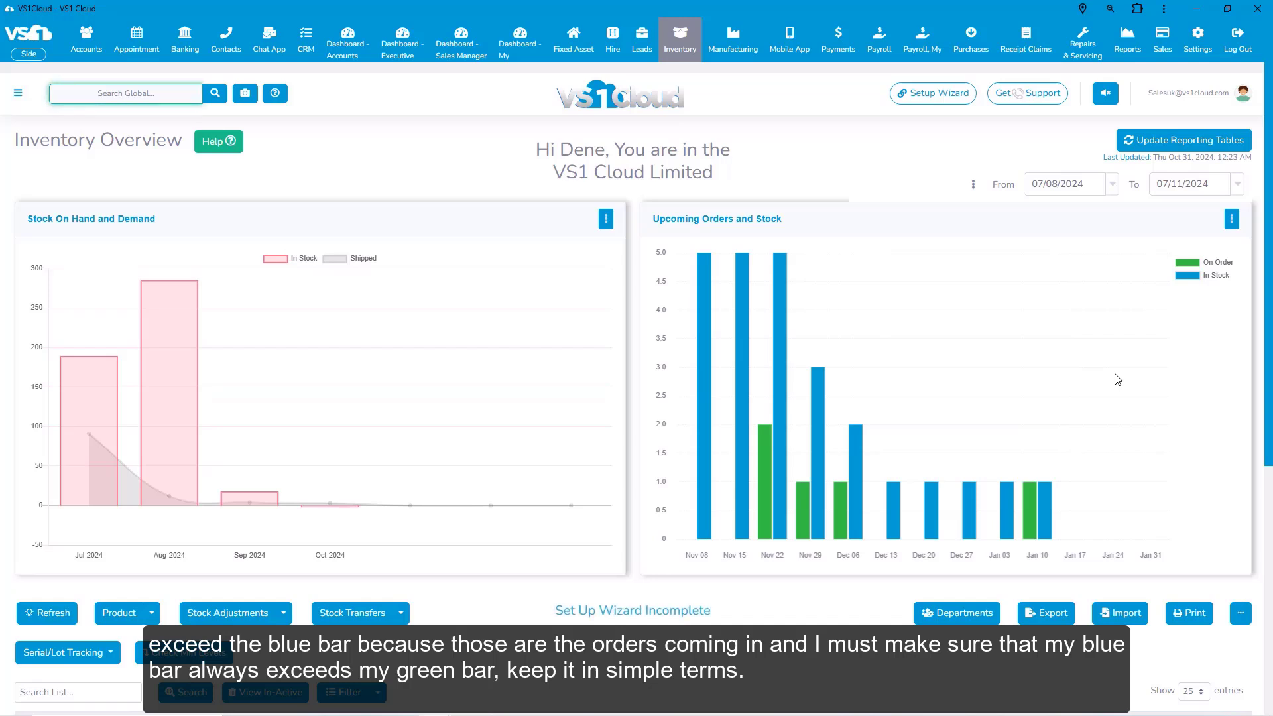
mouse_move(1053, 505)
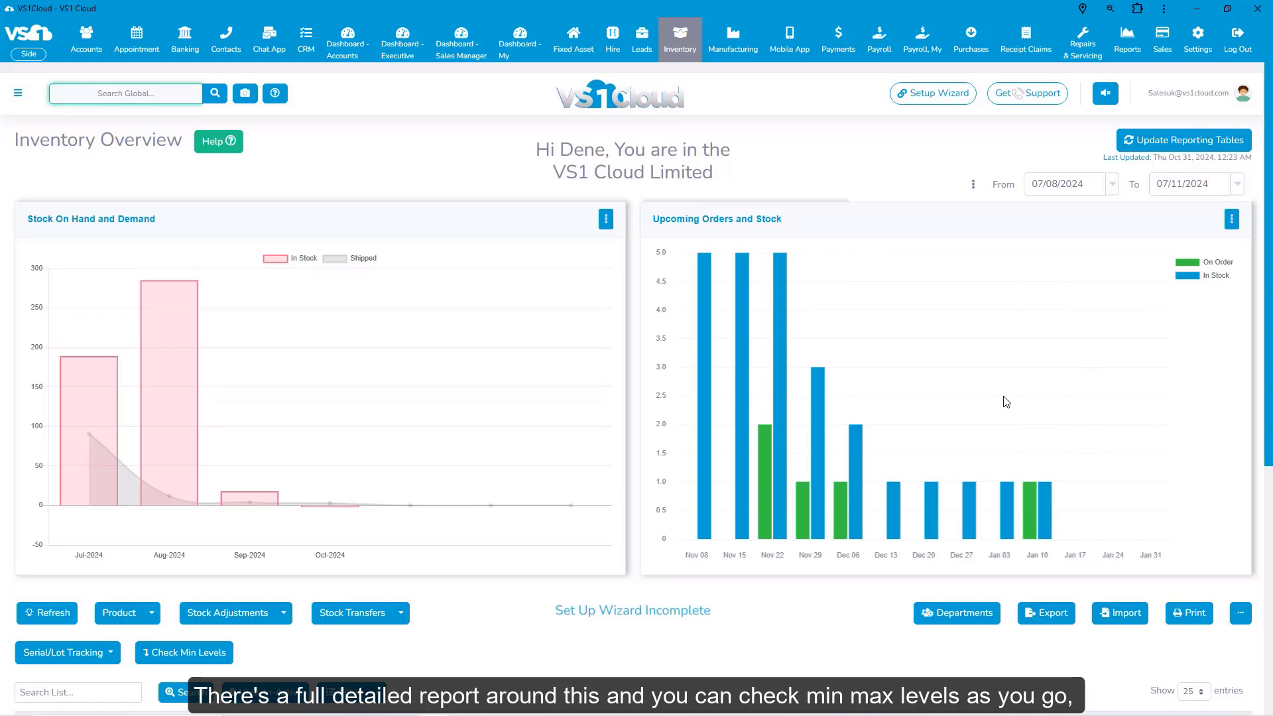
Go back to the manufacturing overview and look through its charts and the work order table.
left_click(739, 42)
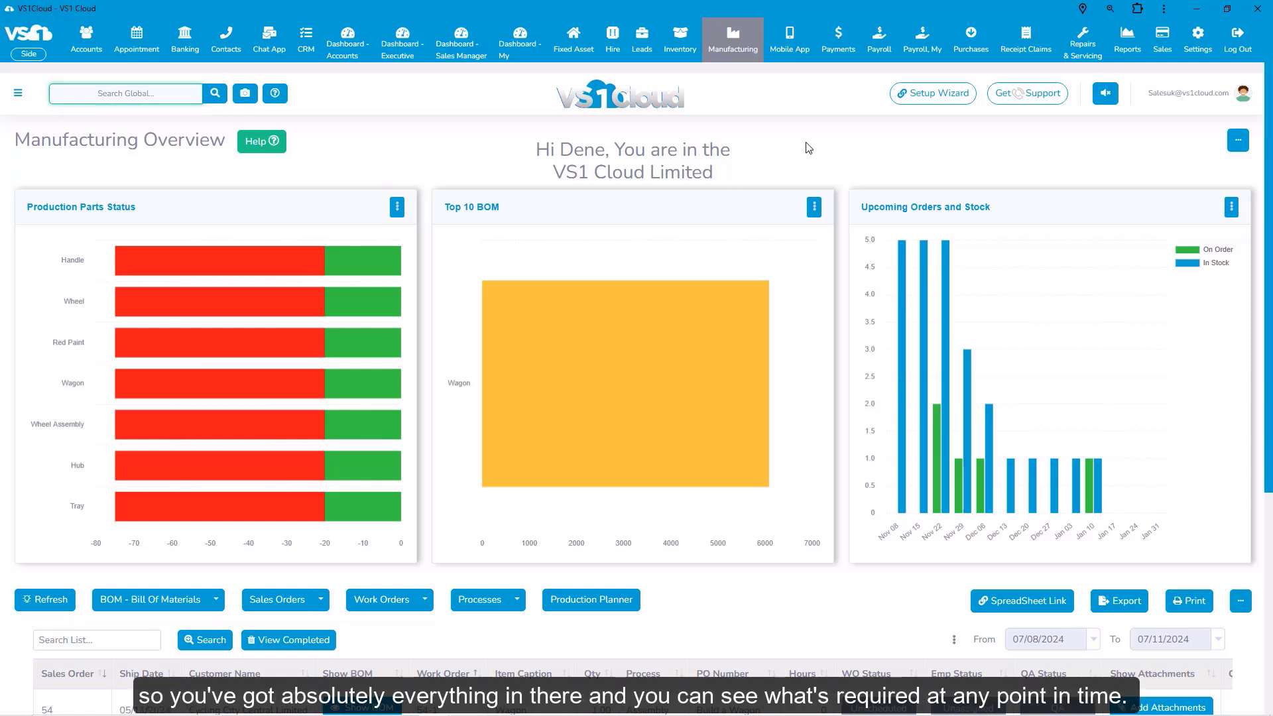
scroll(967, 328, "down", 2)
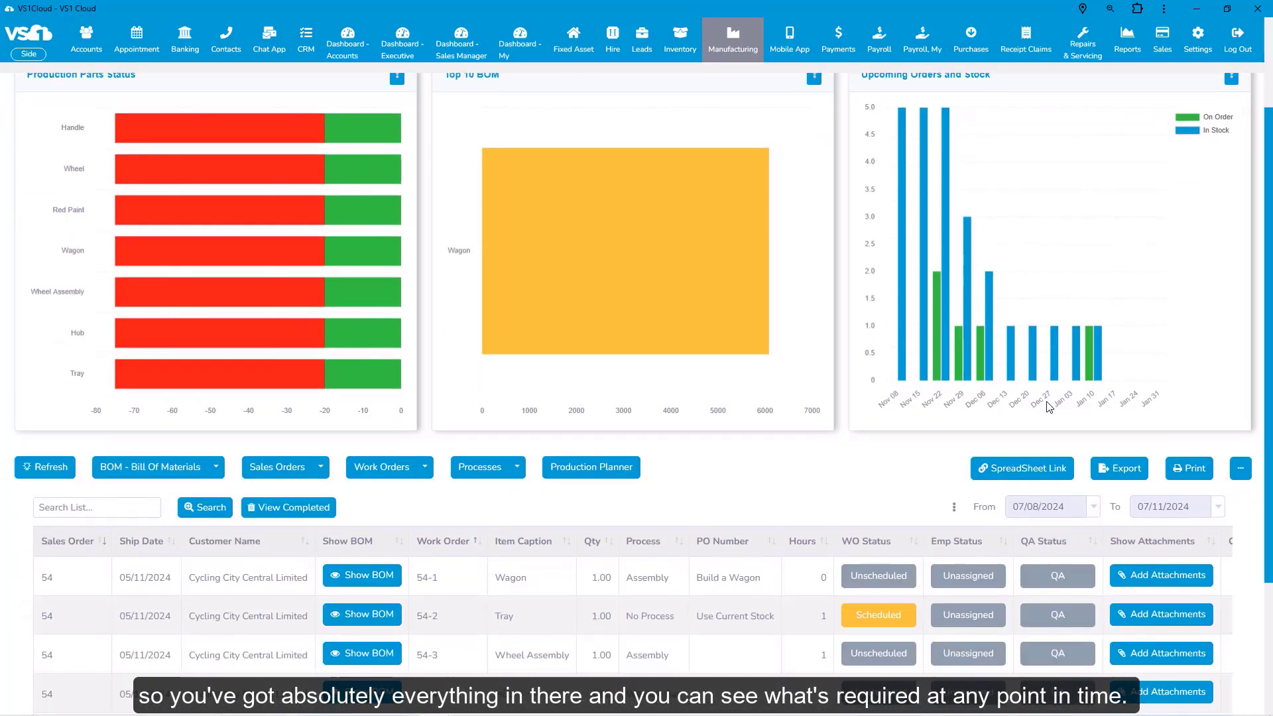
scroll(892, 416, "down", 3)
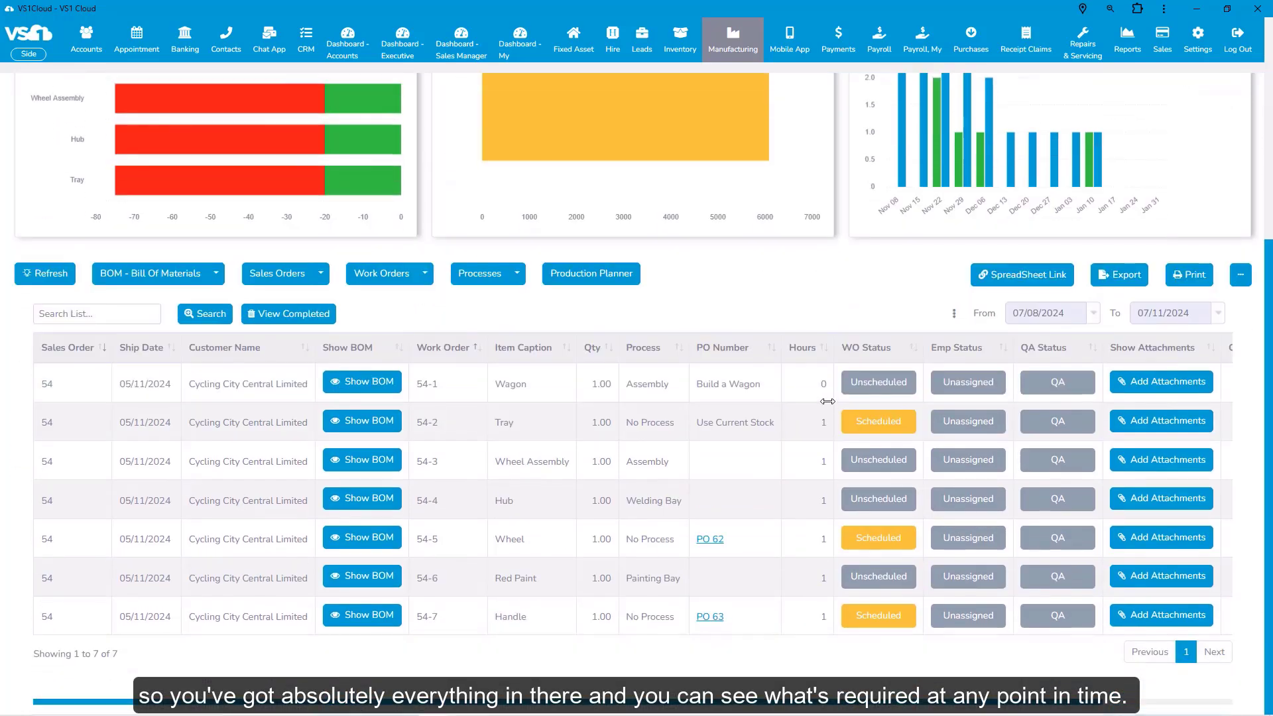
scroll(826, 398, "up", 4)
scroll(825, 398, "up", 1)
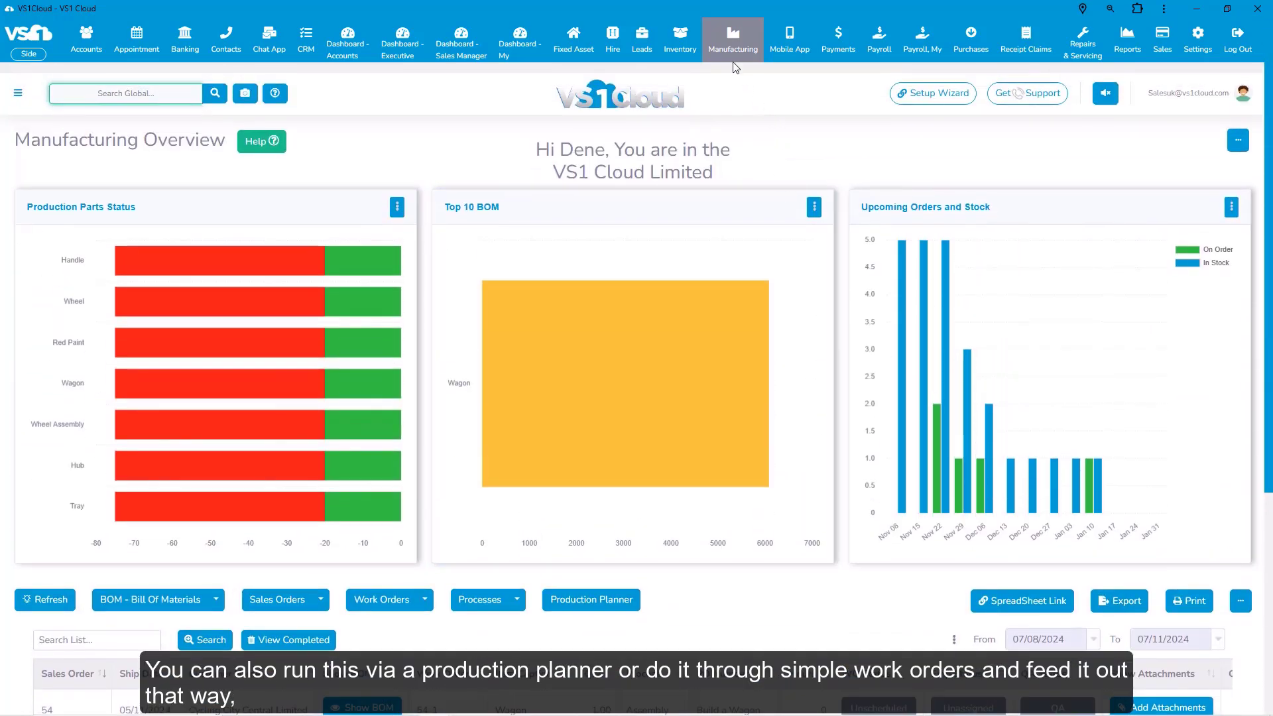
View the weekly resource schedule in the Production Planner and return to the manufacturing overview.
mouse_move(735, 66)
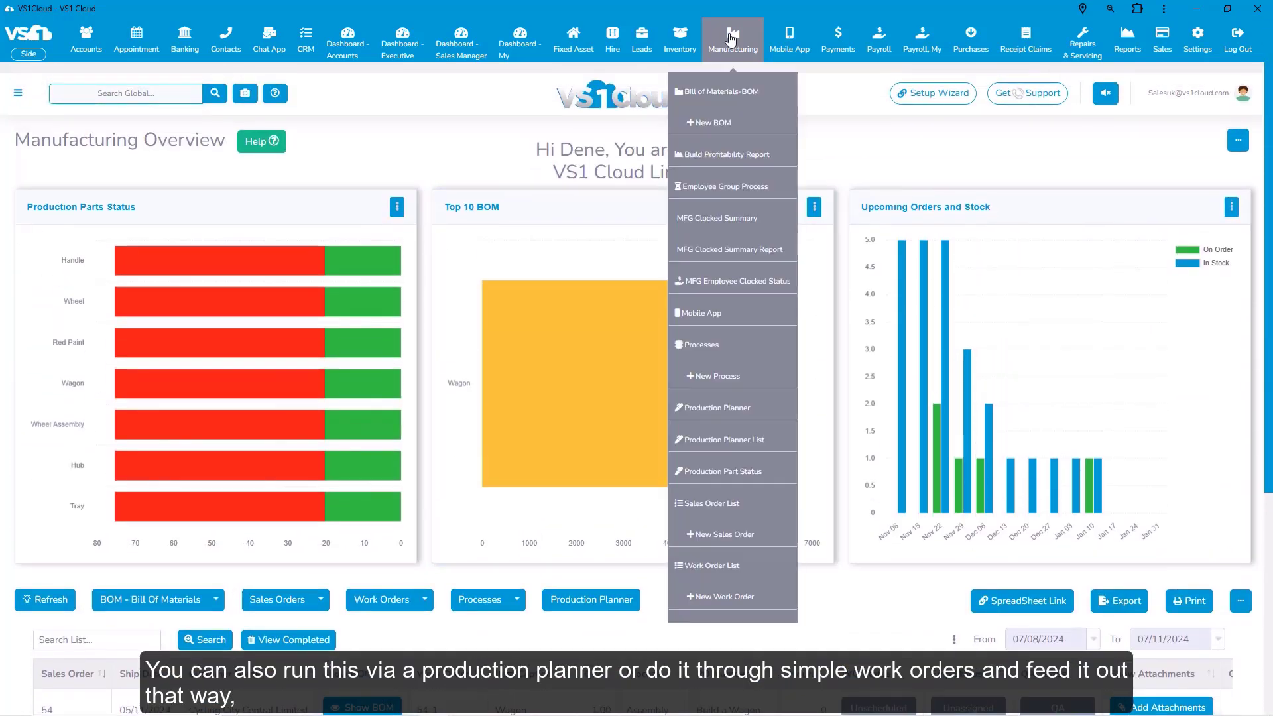
left_click(724, 409)
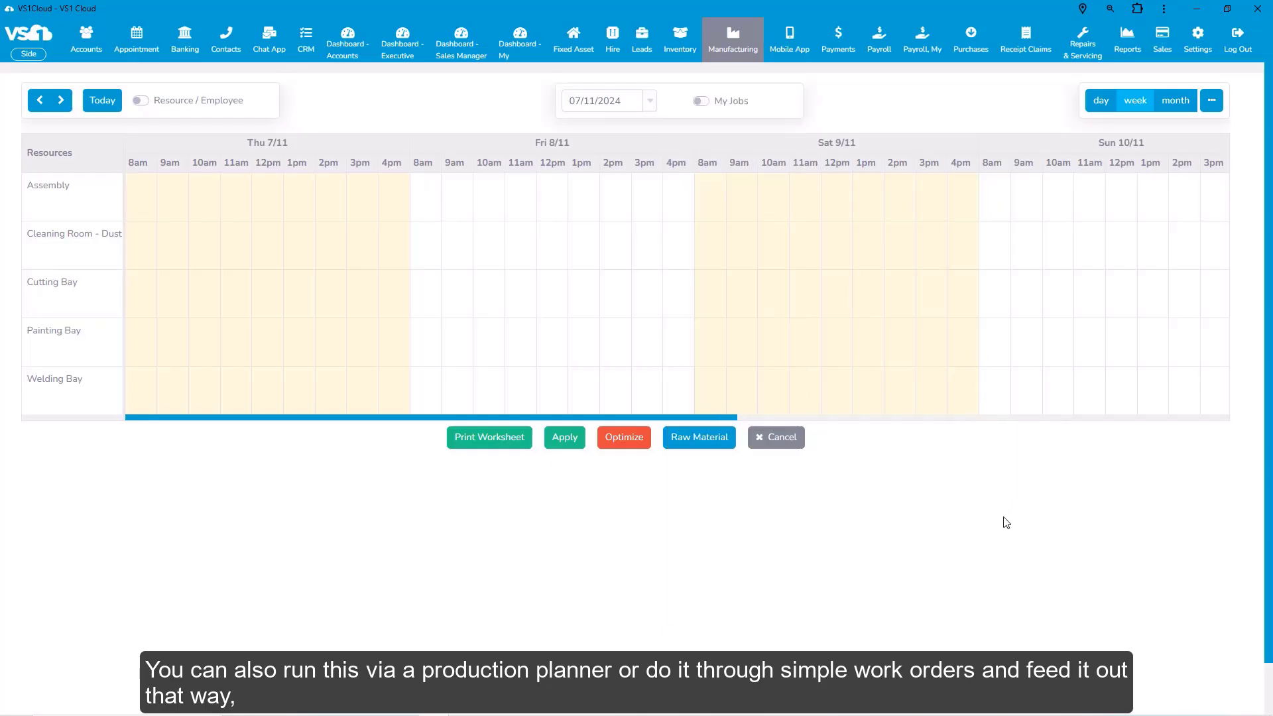
left_click(747, 44)
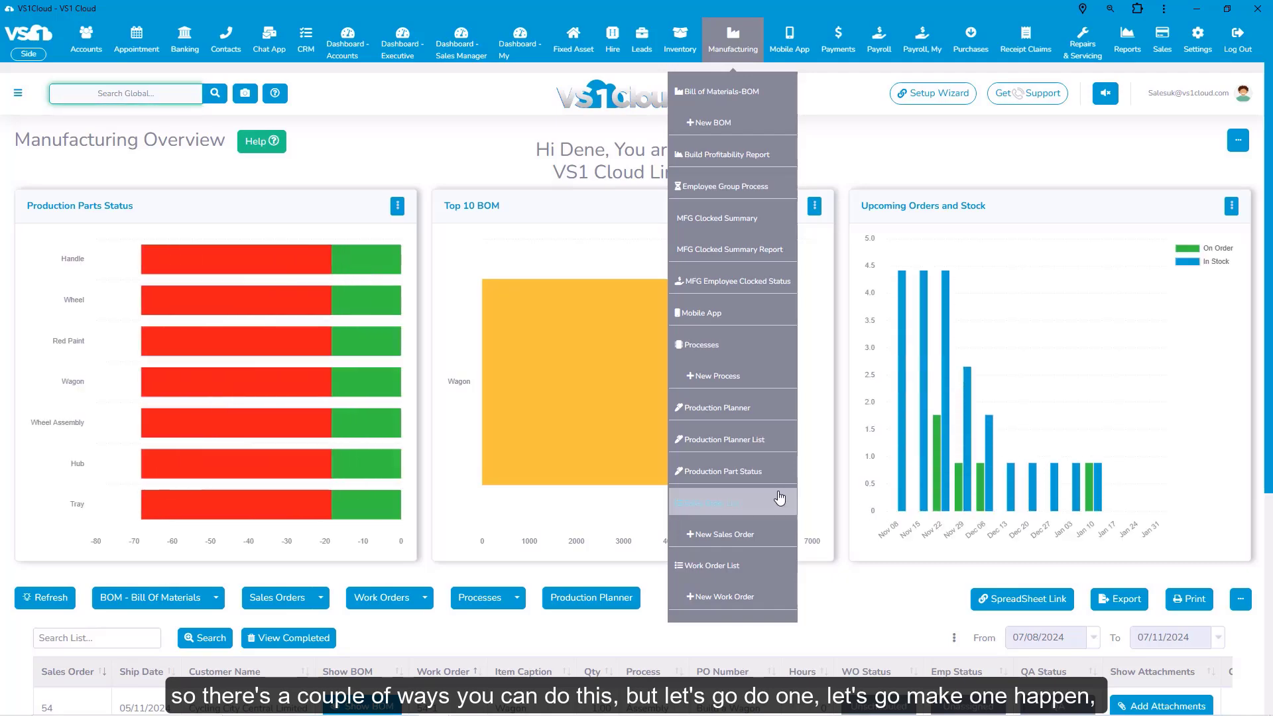
Start a new manufacturing sales order for Dino's Diggers & Co and add the Wagon product to its first line.
left_click(728, 536)
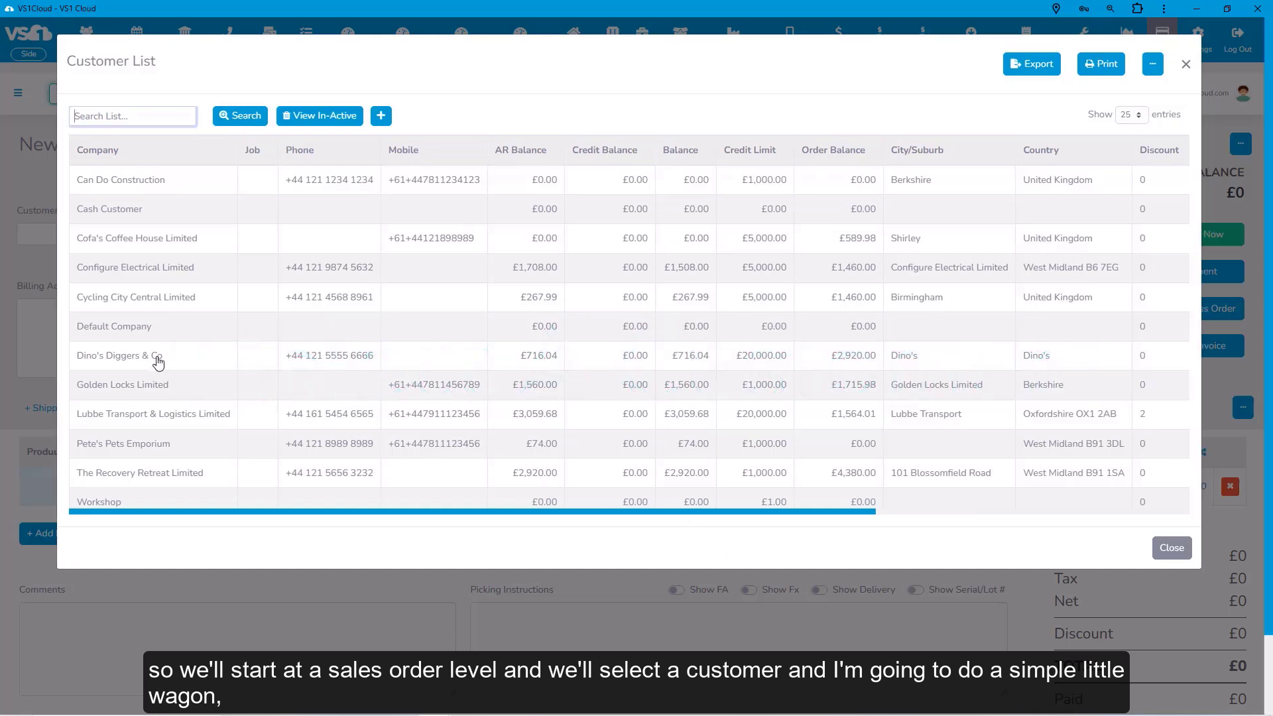
left_click(157, 361)
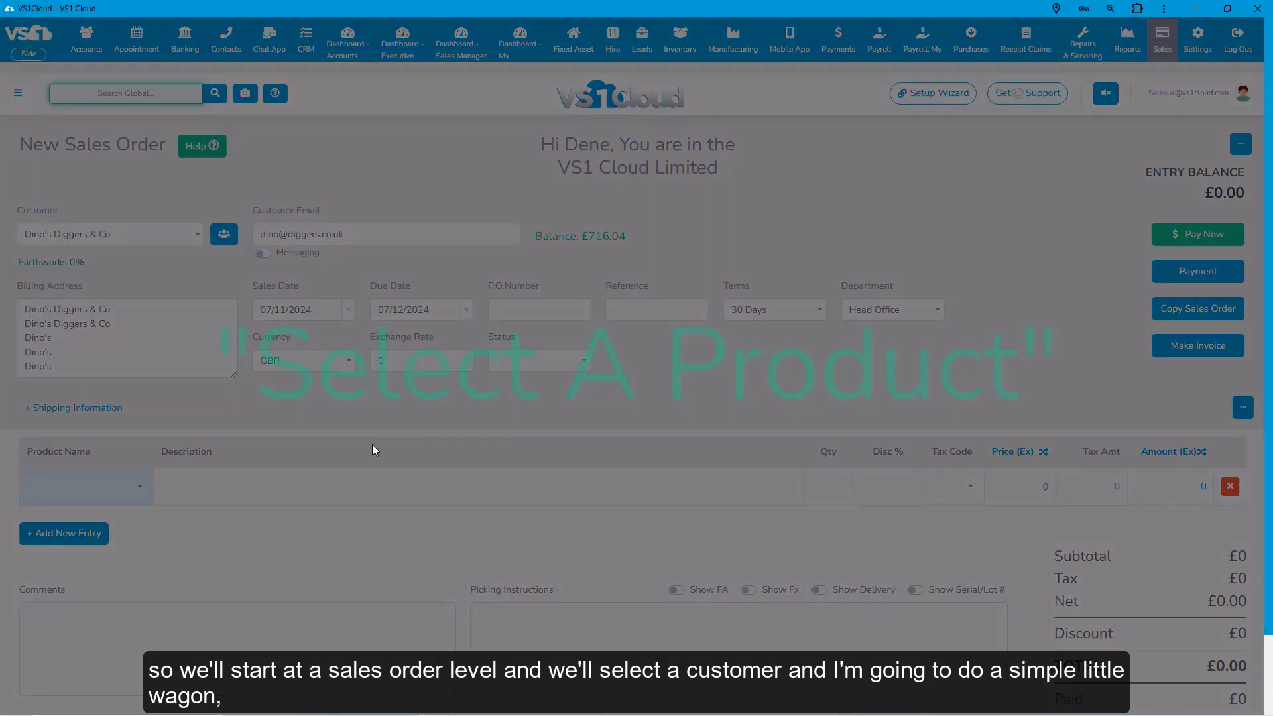
type("wag")
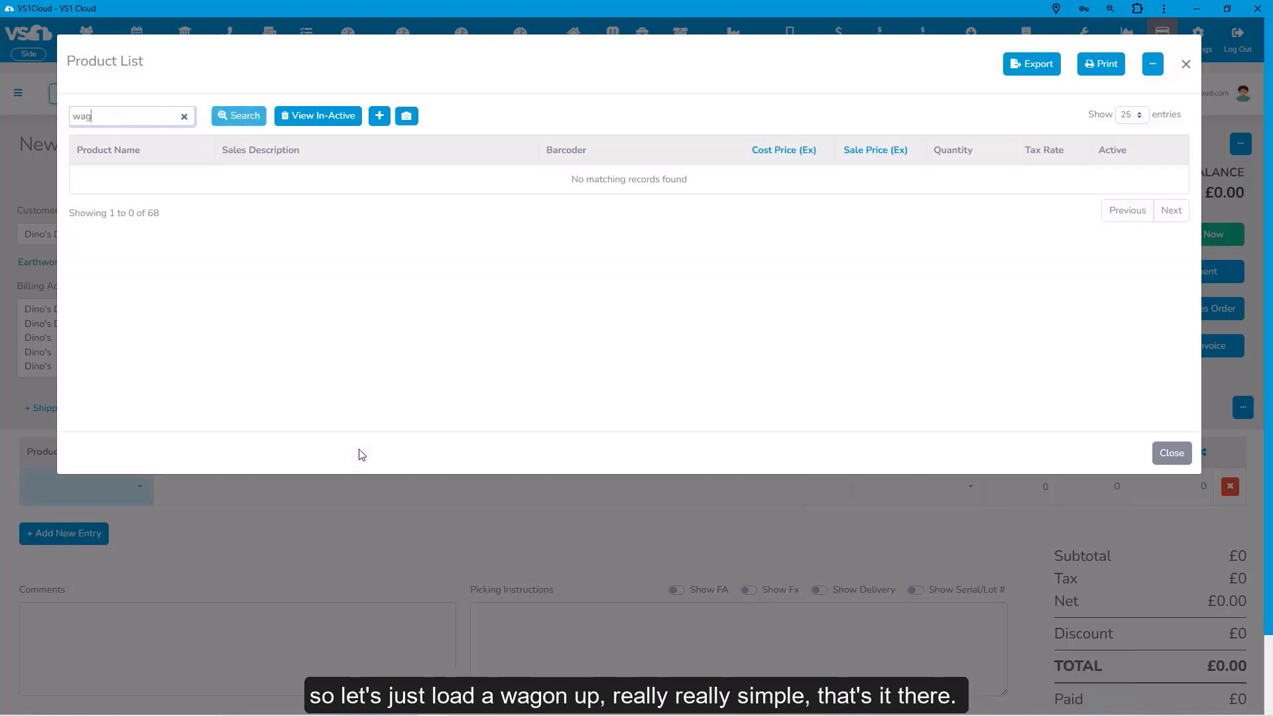
key("Return")
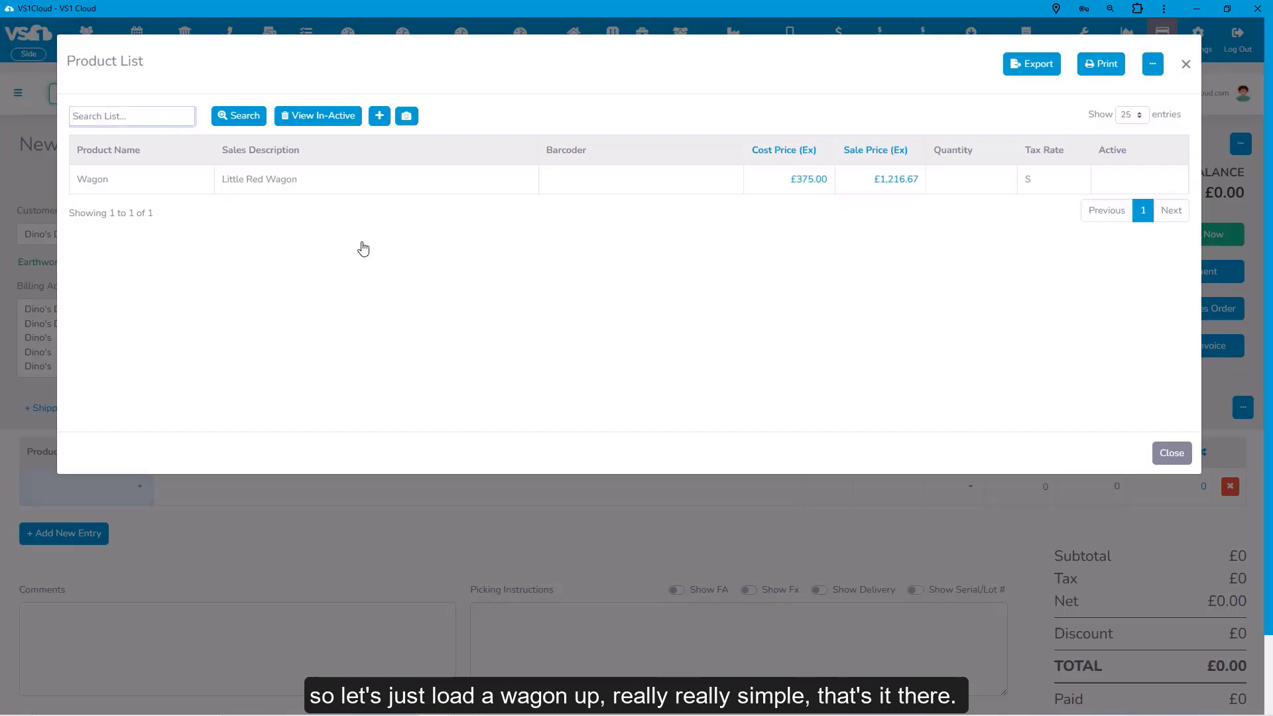
left_click(272, 181)
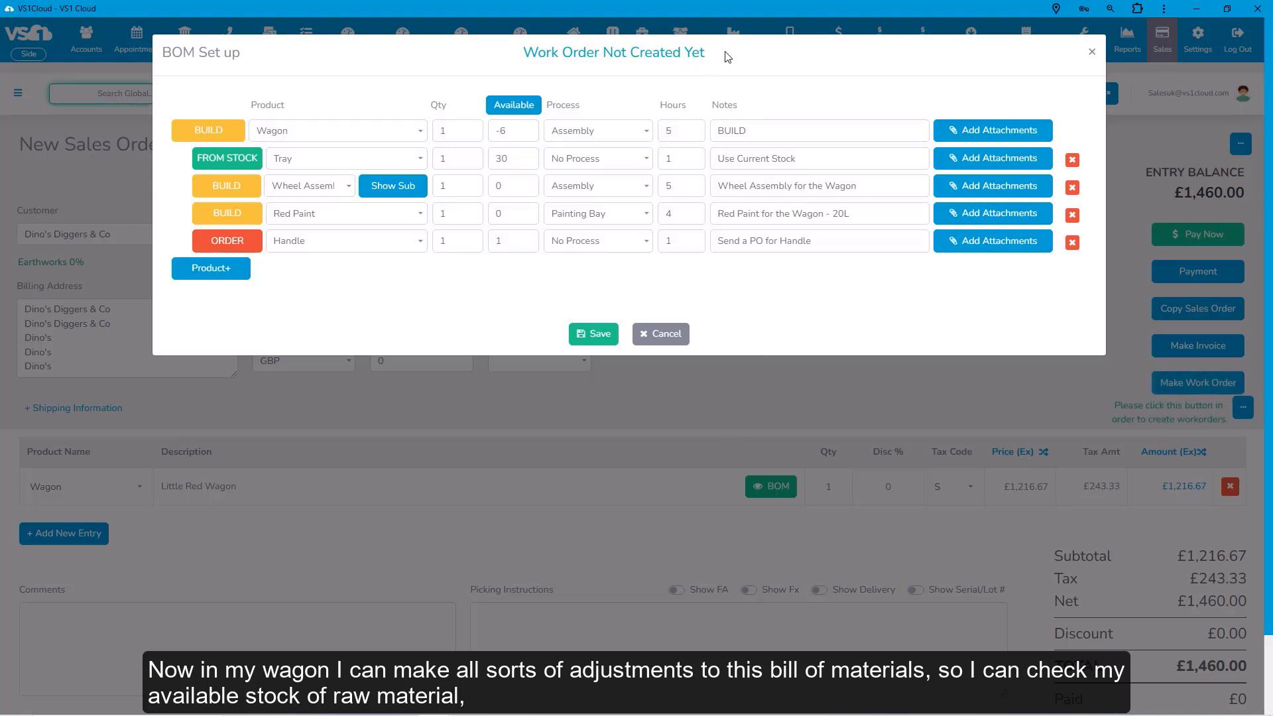
Check available stock in the Wagon's bill of materials and review the sub-builds and order notes under Wheel Assembly.
left_click(529, 216)
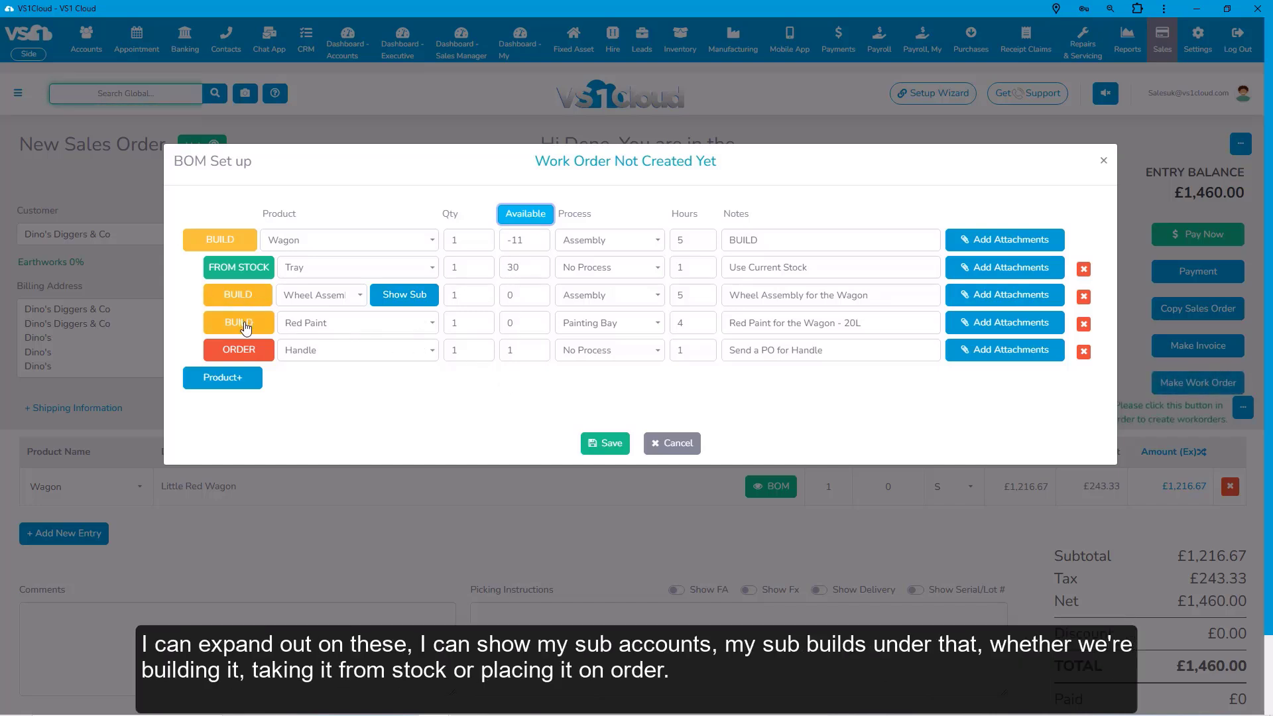
left_click(395, 300)
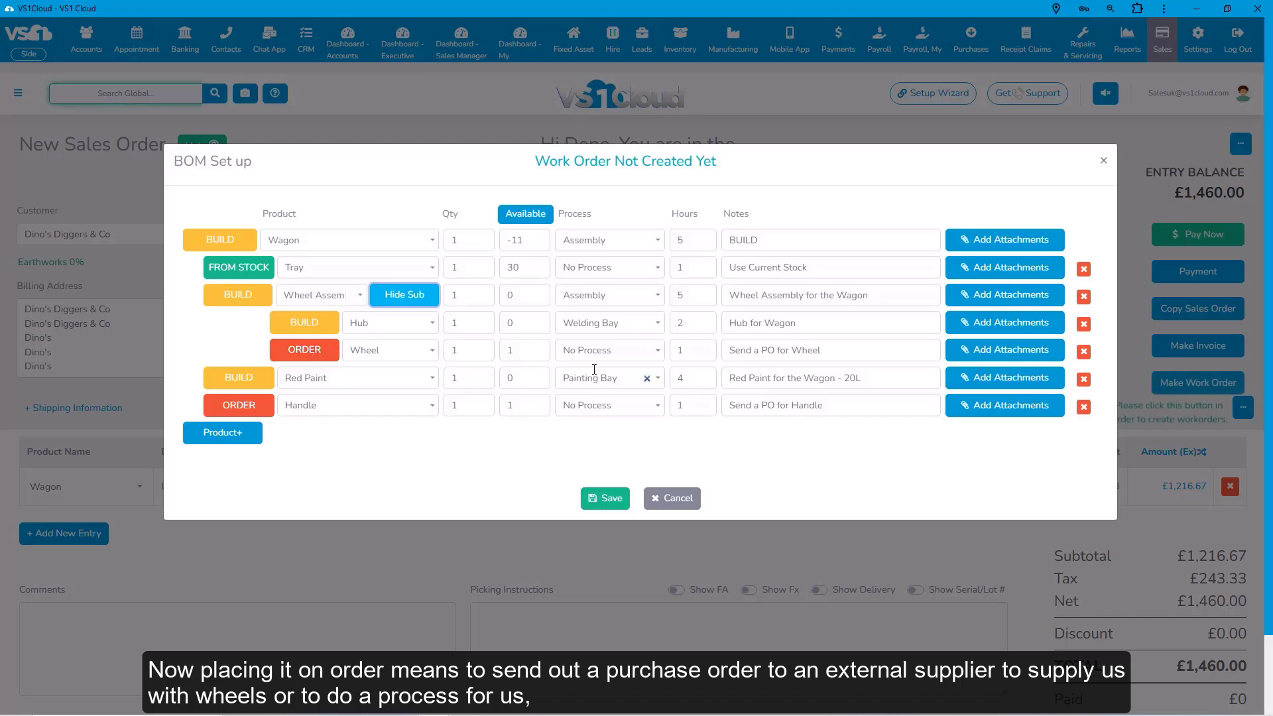
left_click_drag(835, 348, 745, 356)
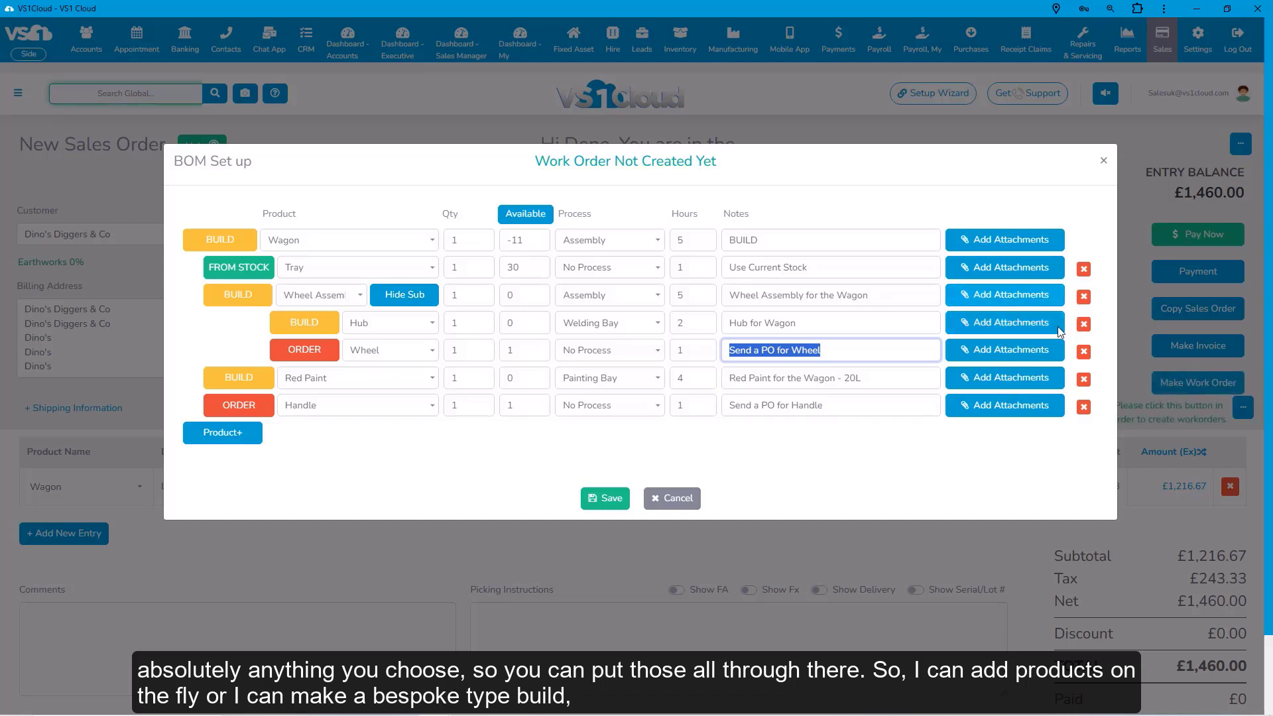
left_click(406, 294)
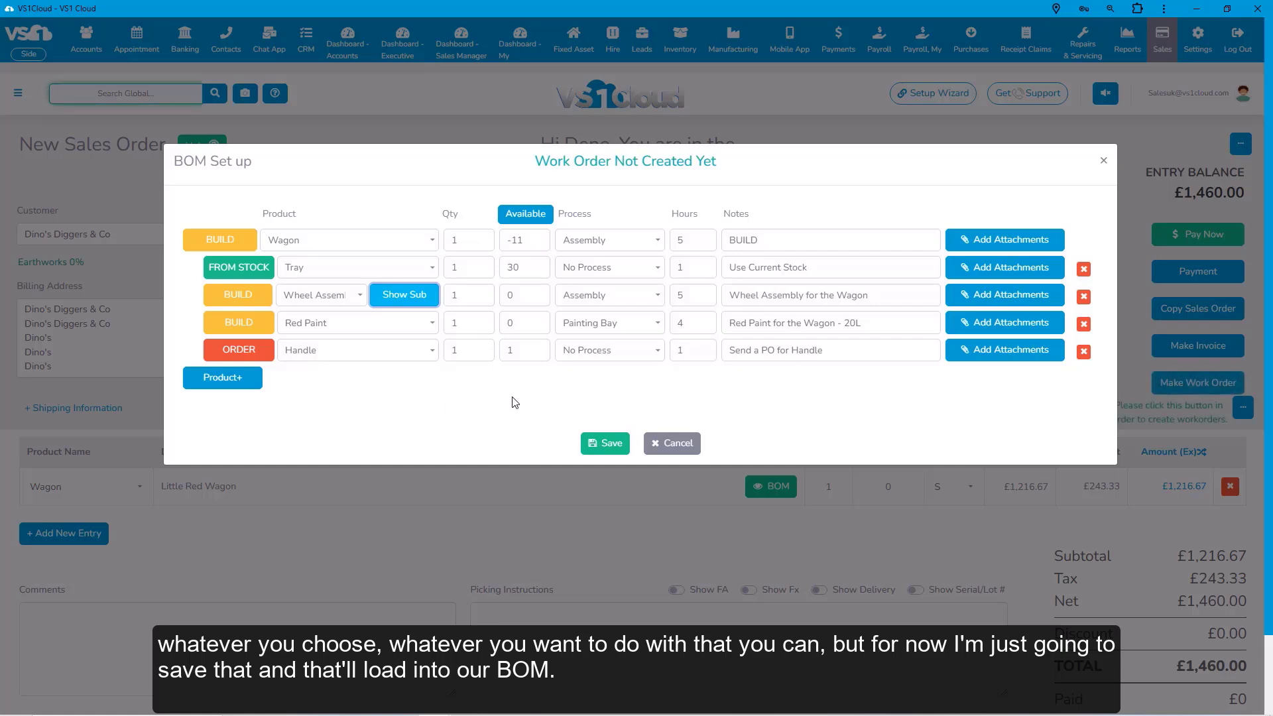
Save the Wagon's BOM settings and save the new sales order.
left_click(611, 445)
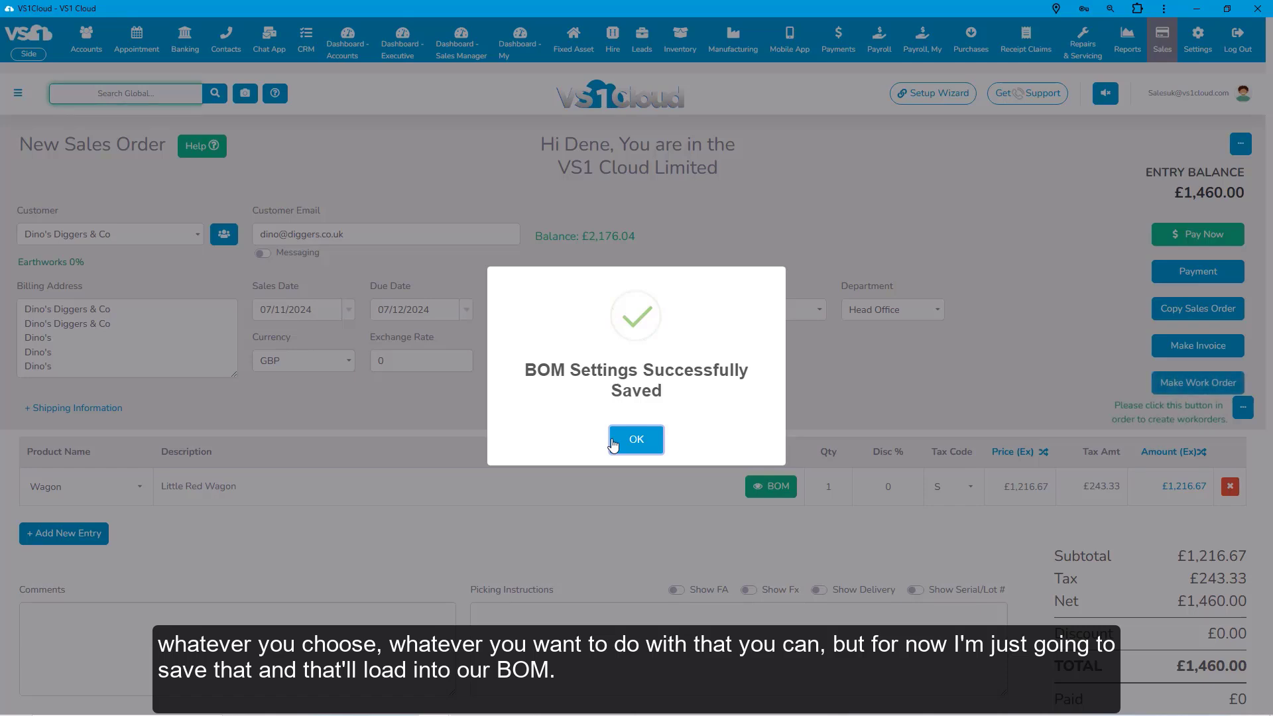
left_click(642, 448)
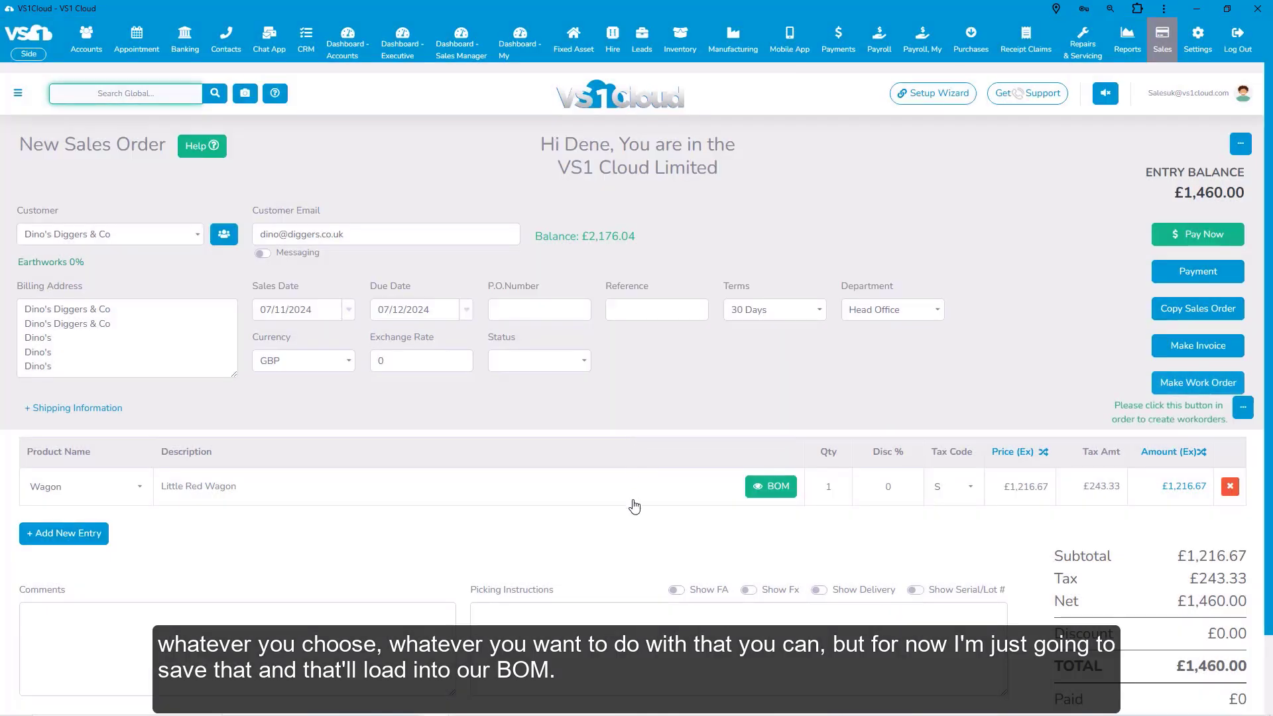
scroll(633, 507, "down", 2)
scroll(638, 511, "up", 2)
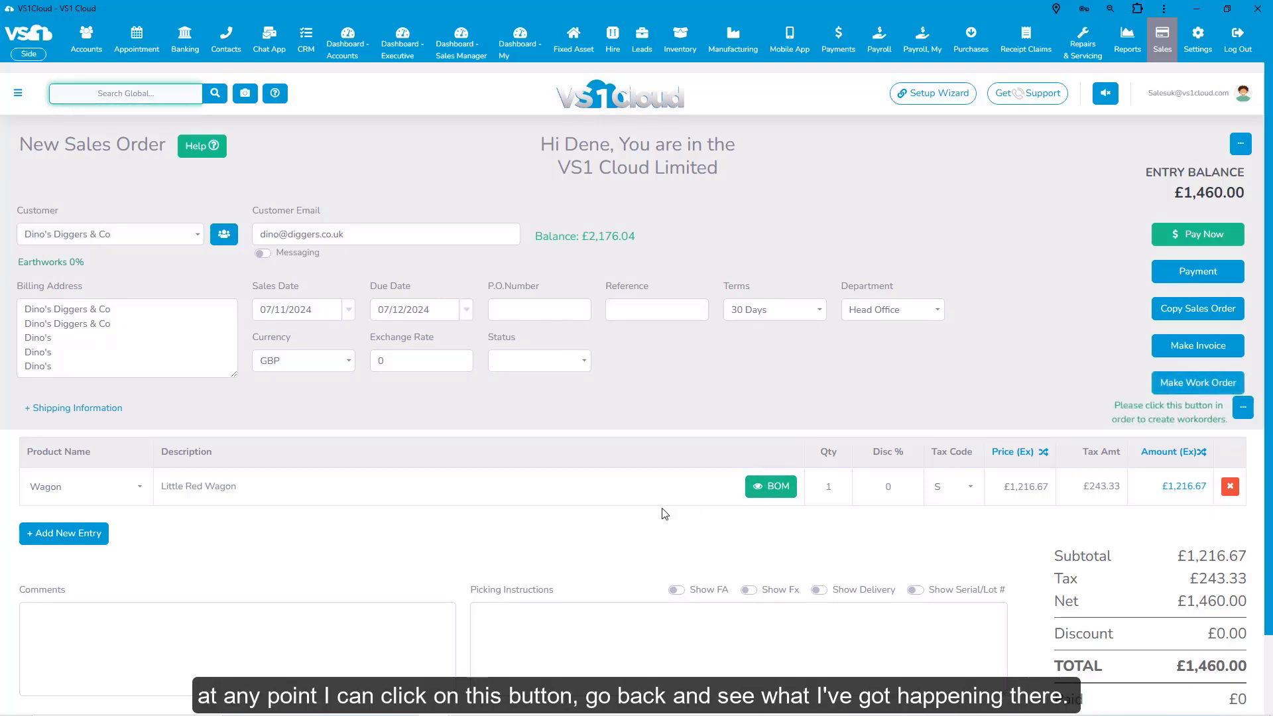
scroll(666, 515, "down", 2)
left_click(486, 673)
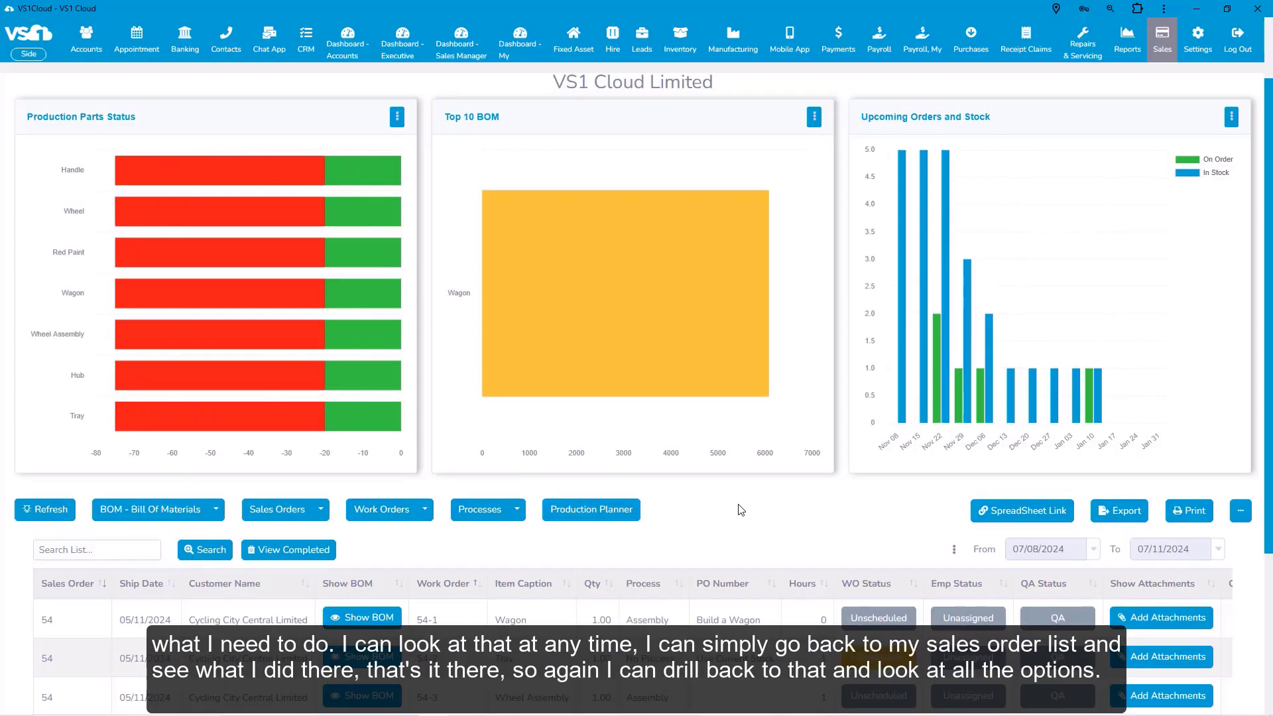
Open the Dino's Diggers & Co sales order dated 07/11/2024 from the sales order list.
mouse_move(738, 41)
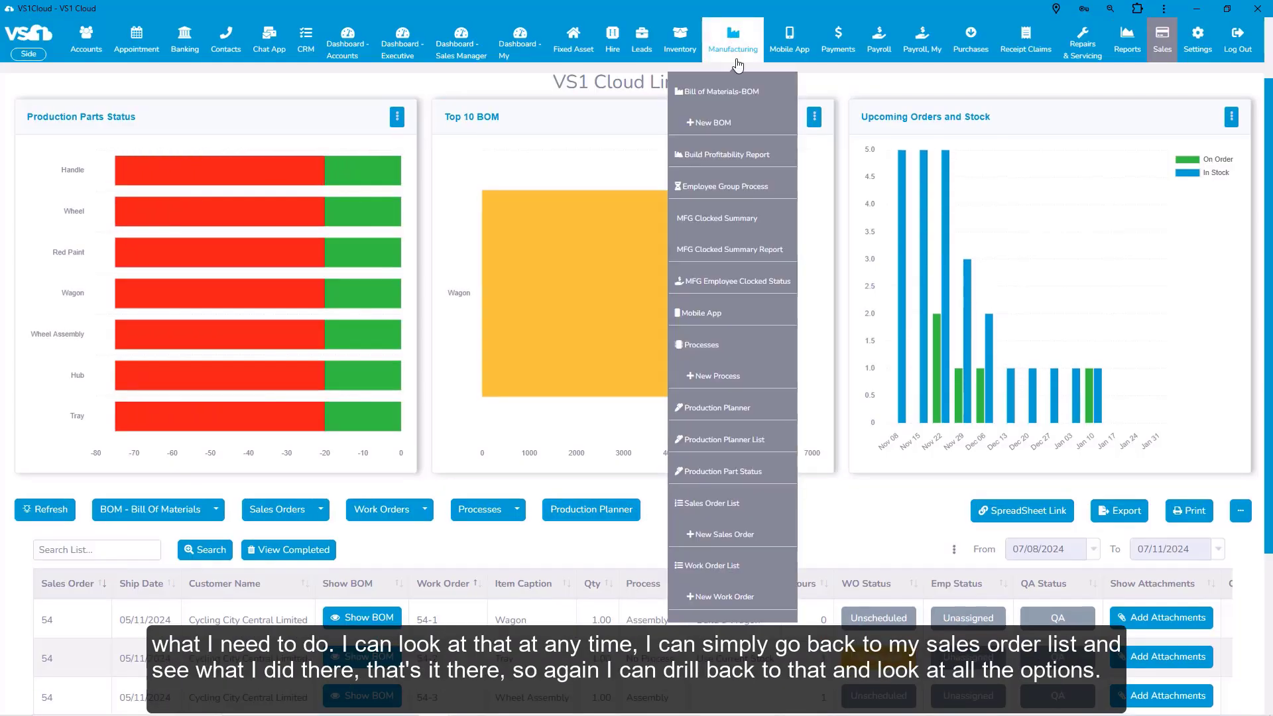
left_click(730, 513)
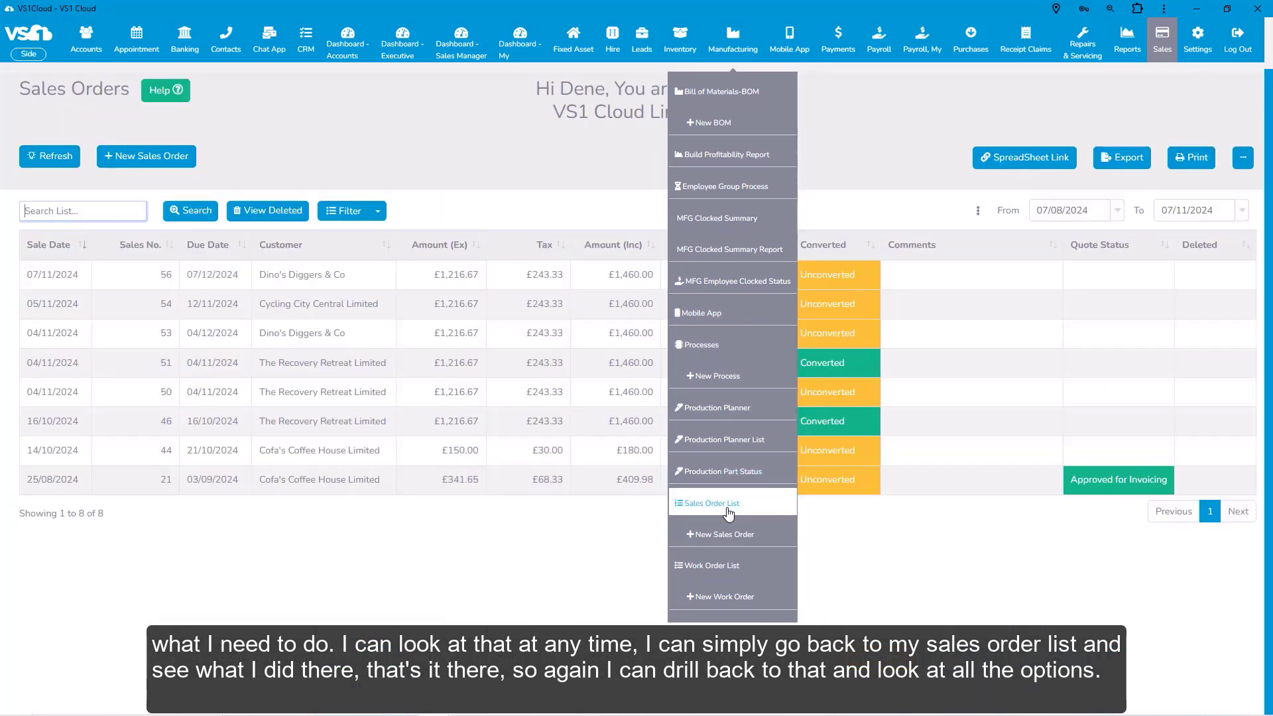
left_click(343, 283)
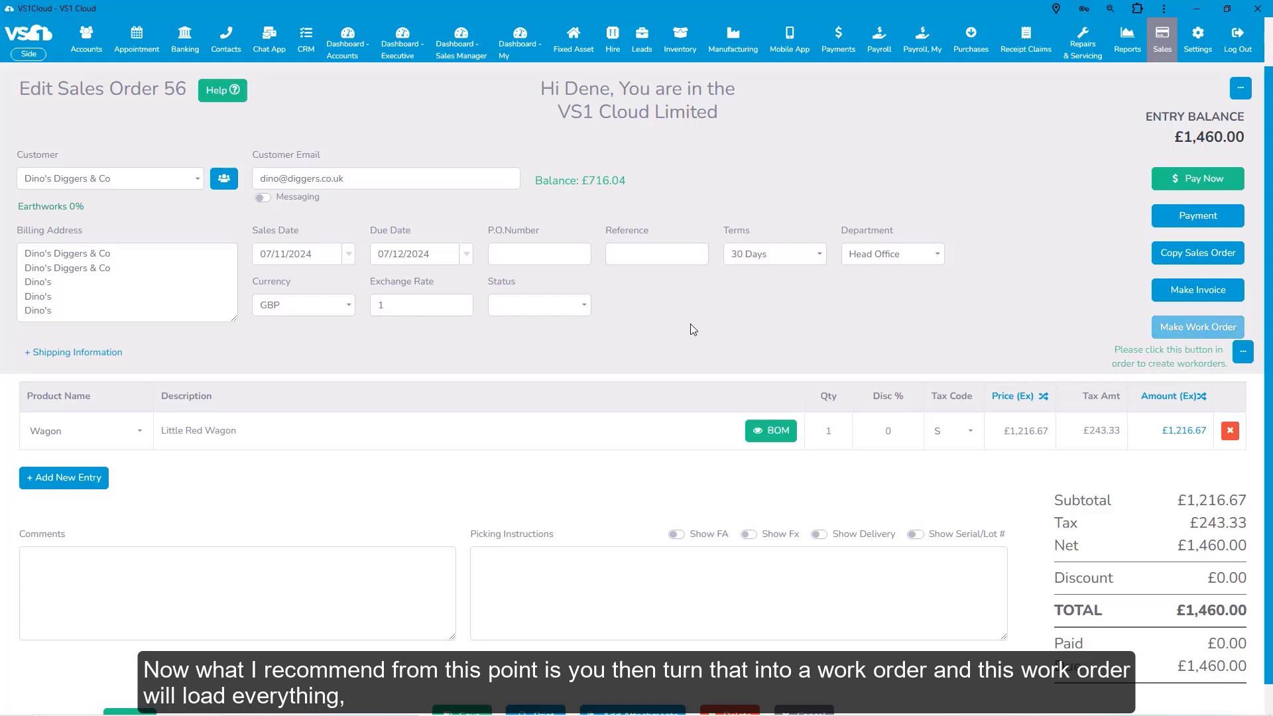
Make work orders from the Wagon sales order and display the created work orders and purchase orders.
left_click(1201, 333)
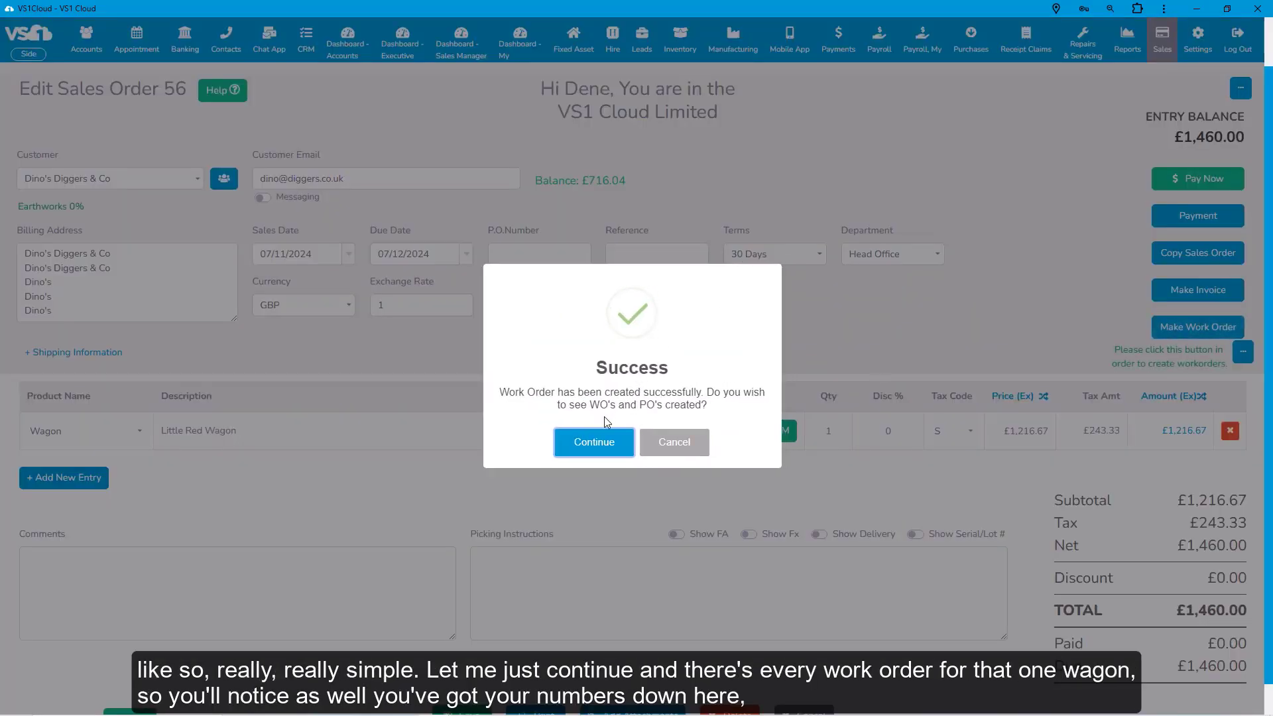
left_click(602, 446)
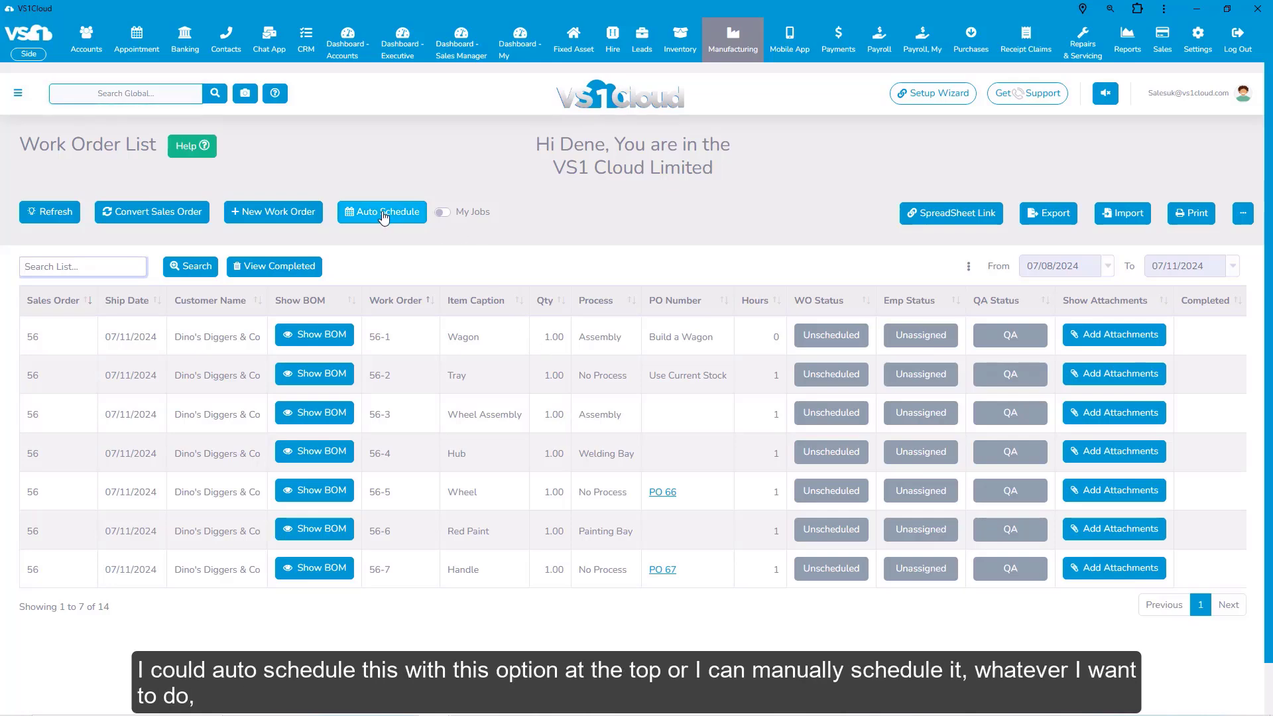
Schedule the Dino's Diggers & Co Wagon work order in the planner for Friday 8/11 at 8am and apply it.
left_click(845, 338)
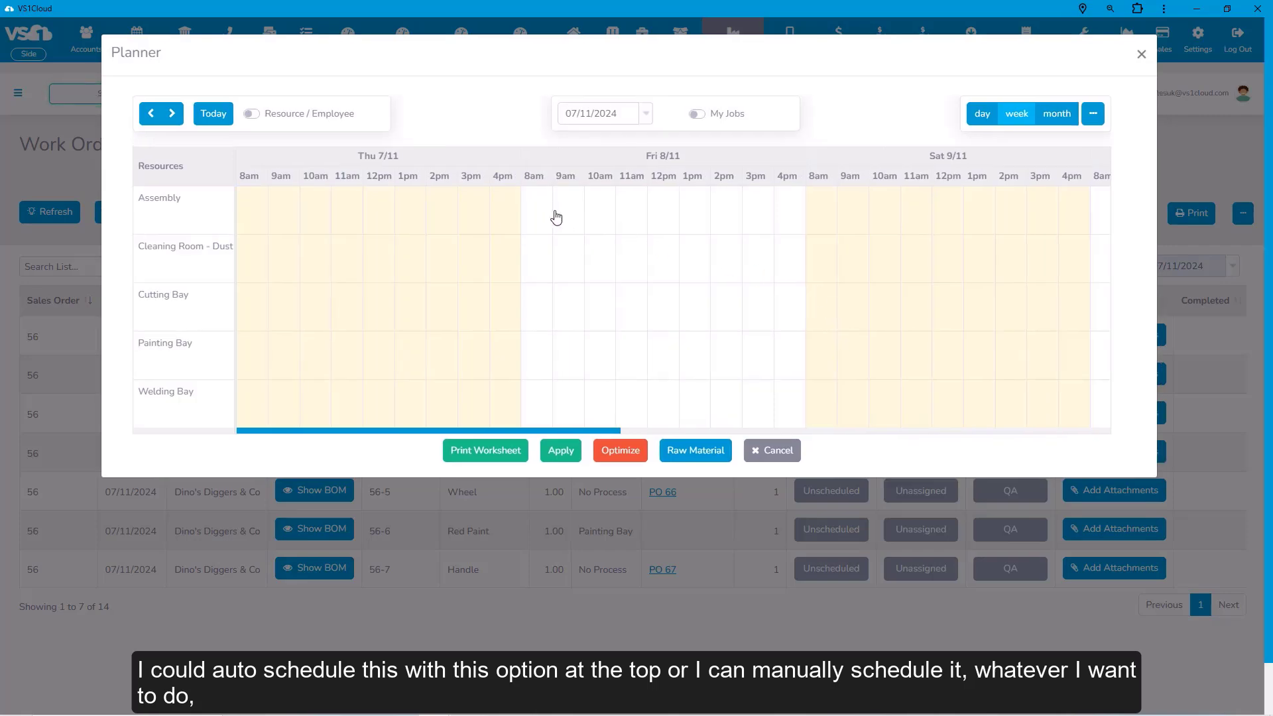
left_click(544, 211)
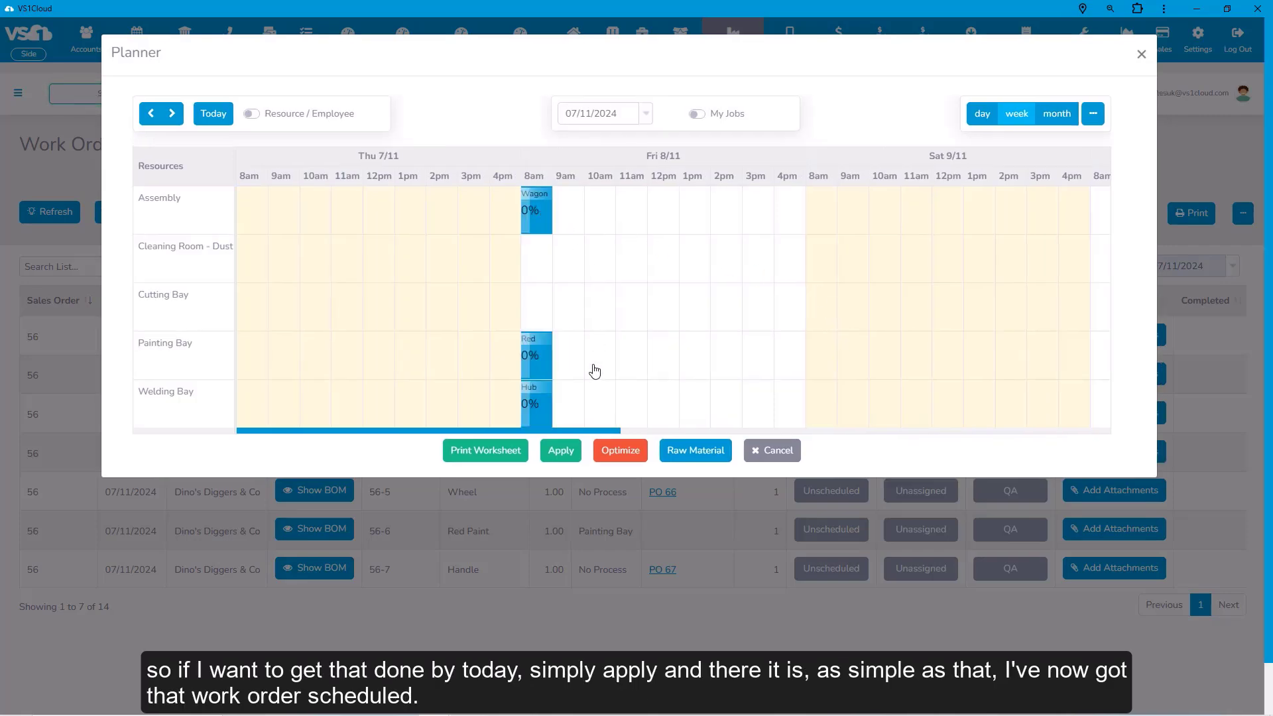
left_click(558, 450)
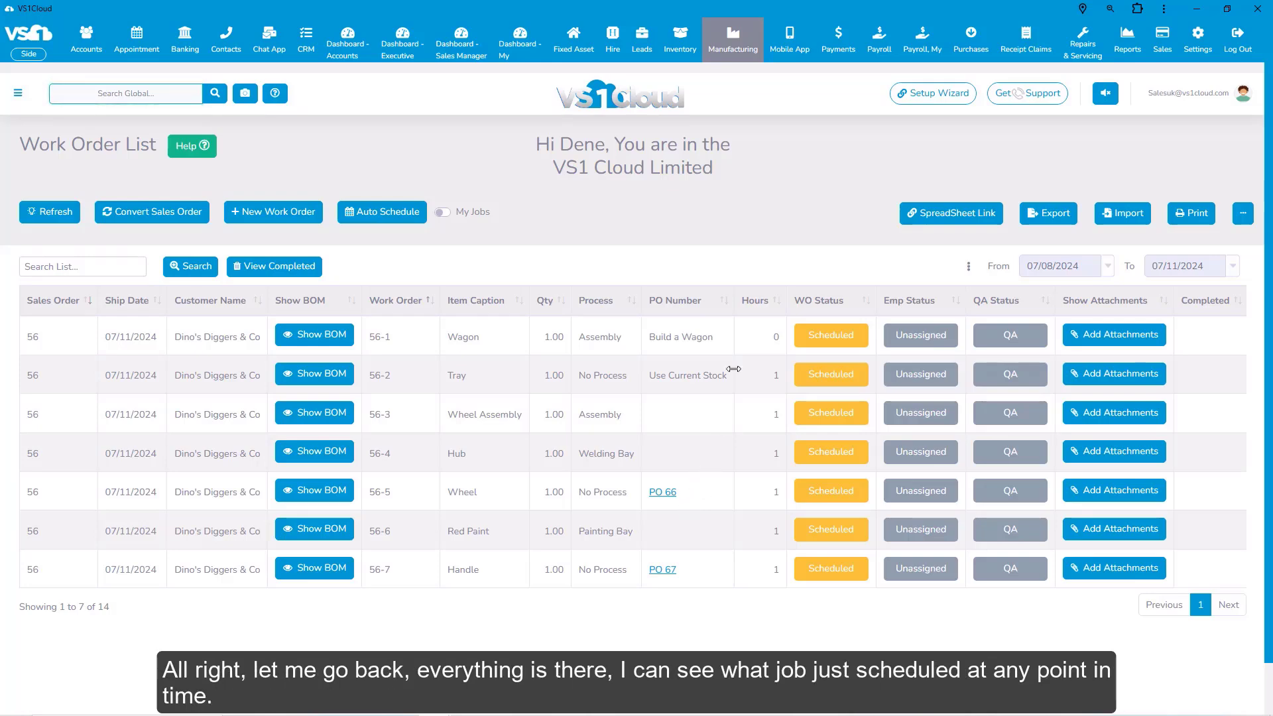
Reopen the work order list and schedule the Dino's Diggers & Co Wagon build for Friday 8/11 at 9am.
left_click(736, 44)
left_click(723, 565)
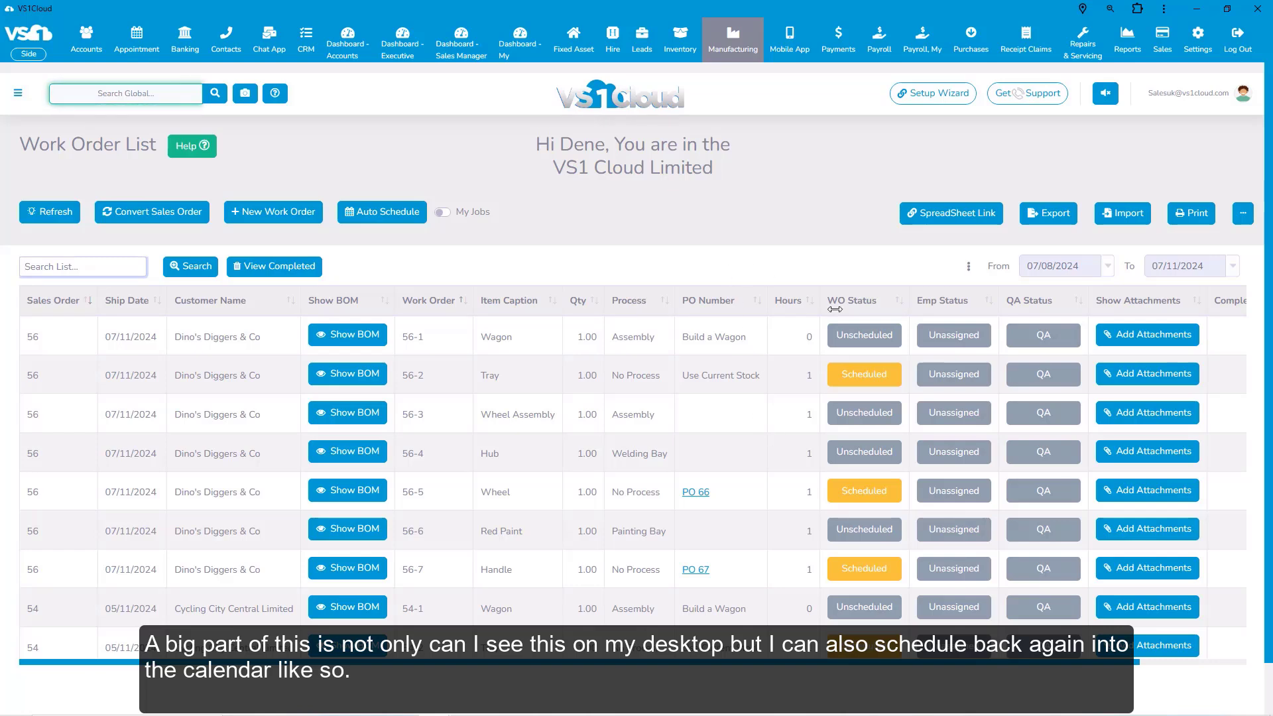
left_click(868, 336)
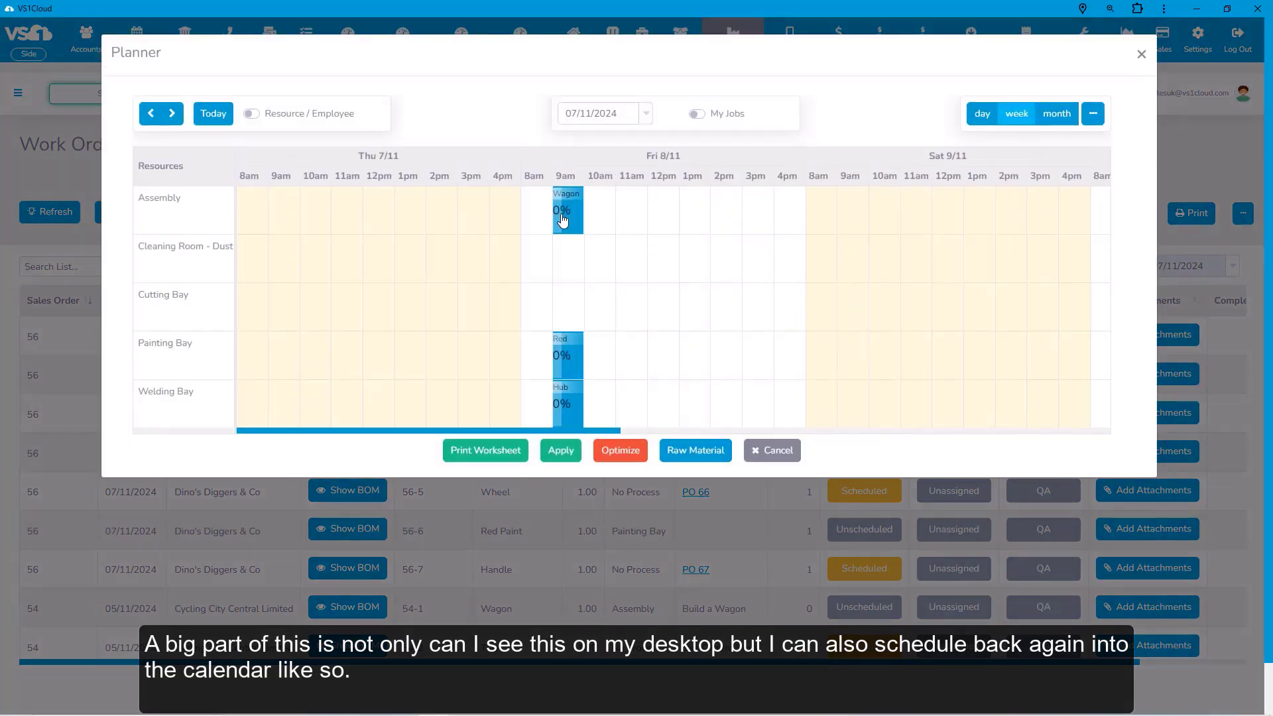
left_click(562, 452)
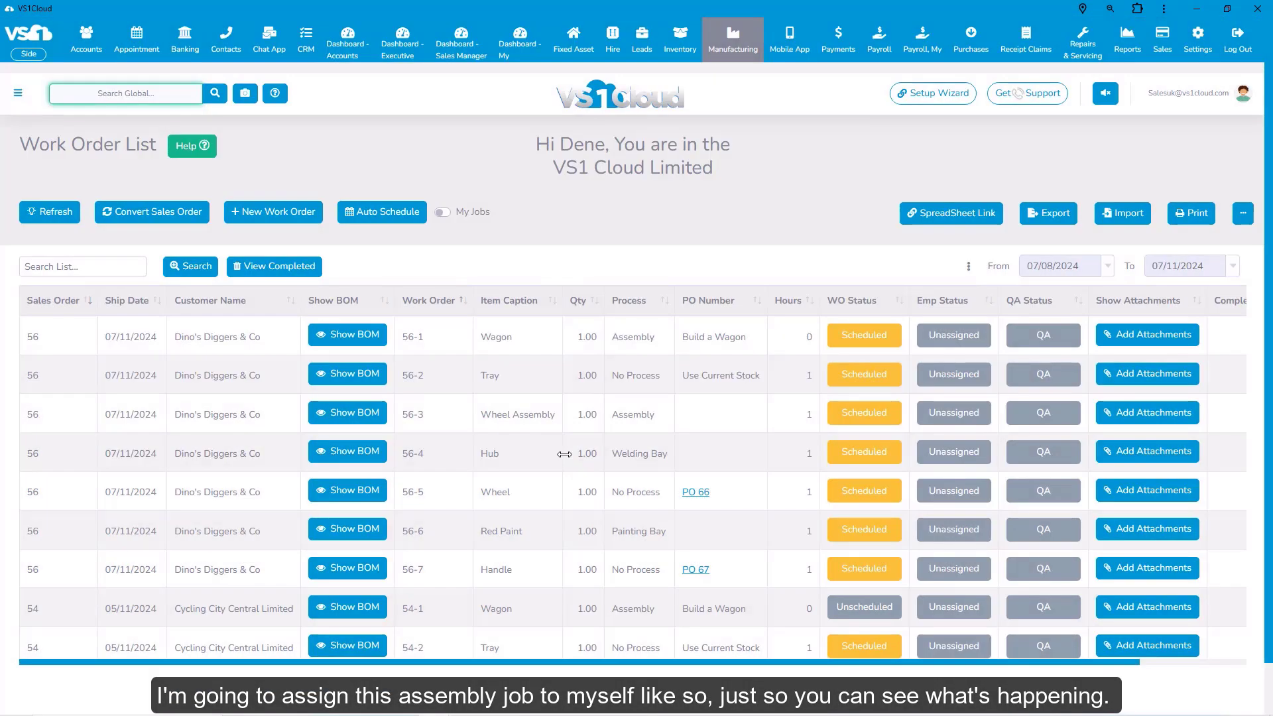
Assign the first listed employee to the Dino's Diggers & Co Wheel Assembly work order and send only the VS1 App User notification.
left_click(969, 414)
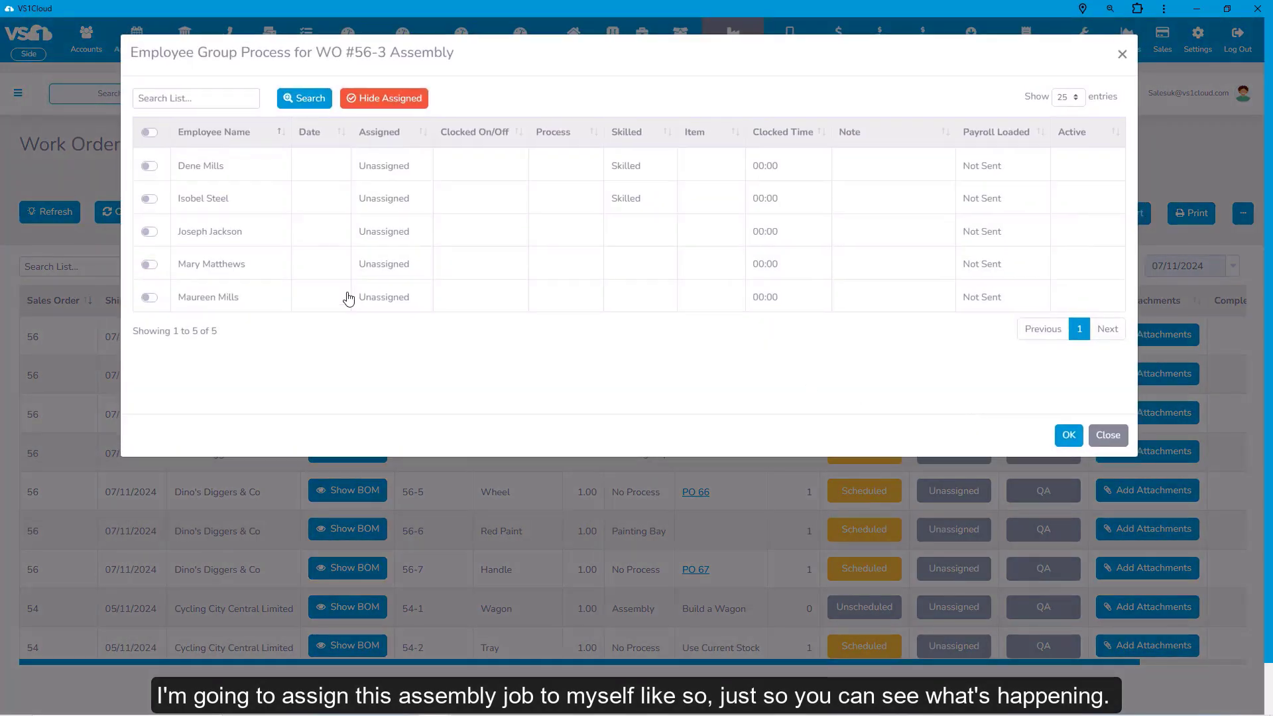
left_click(198, 174)
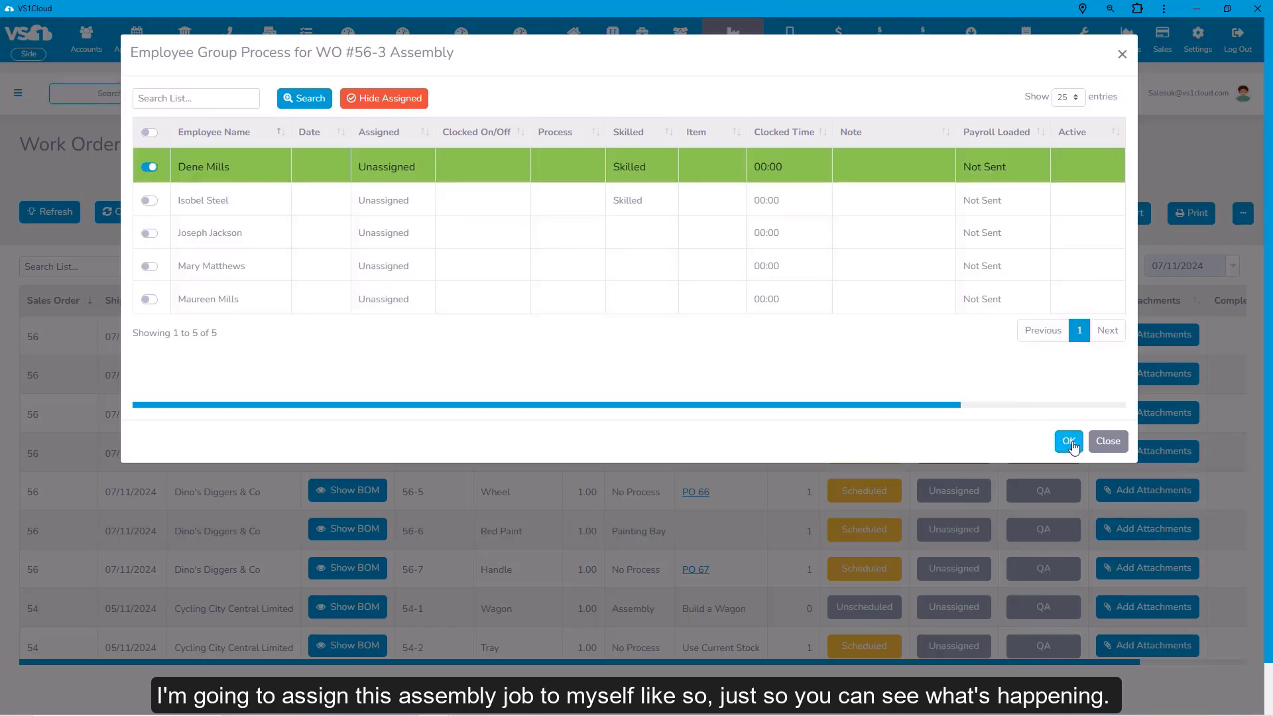
left_click(1070, 443)
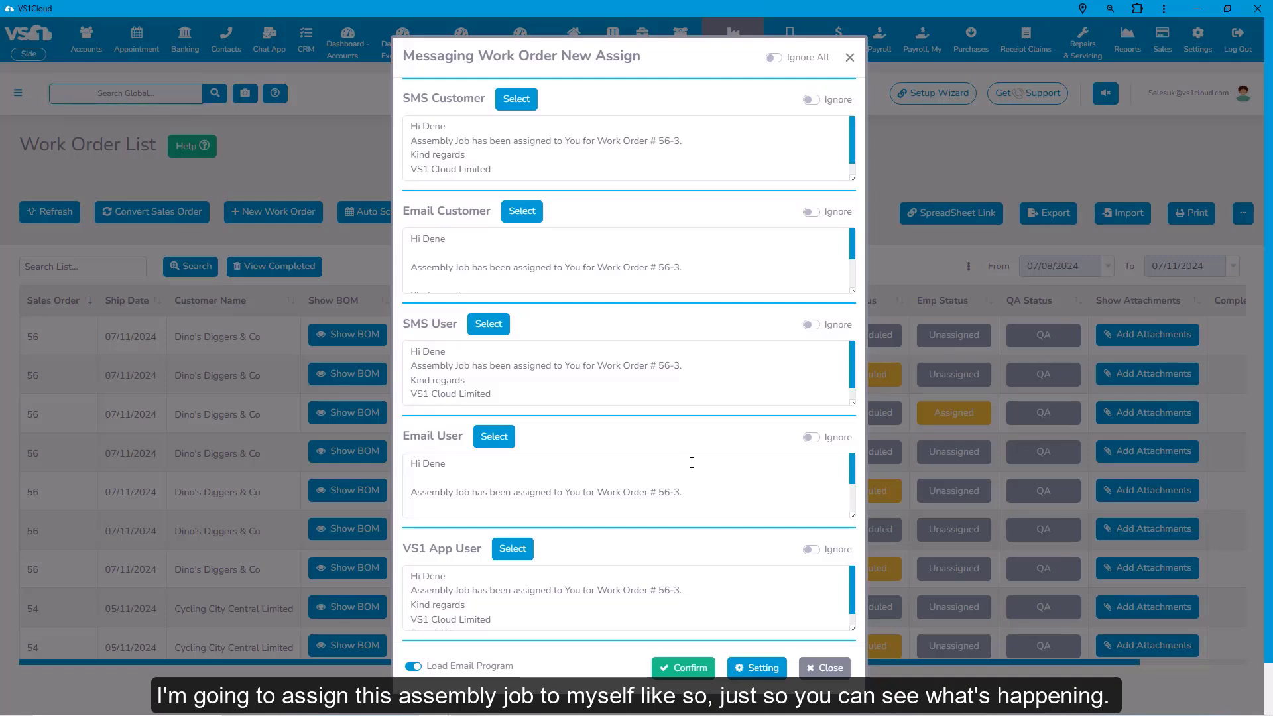
left_click(773, 59)
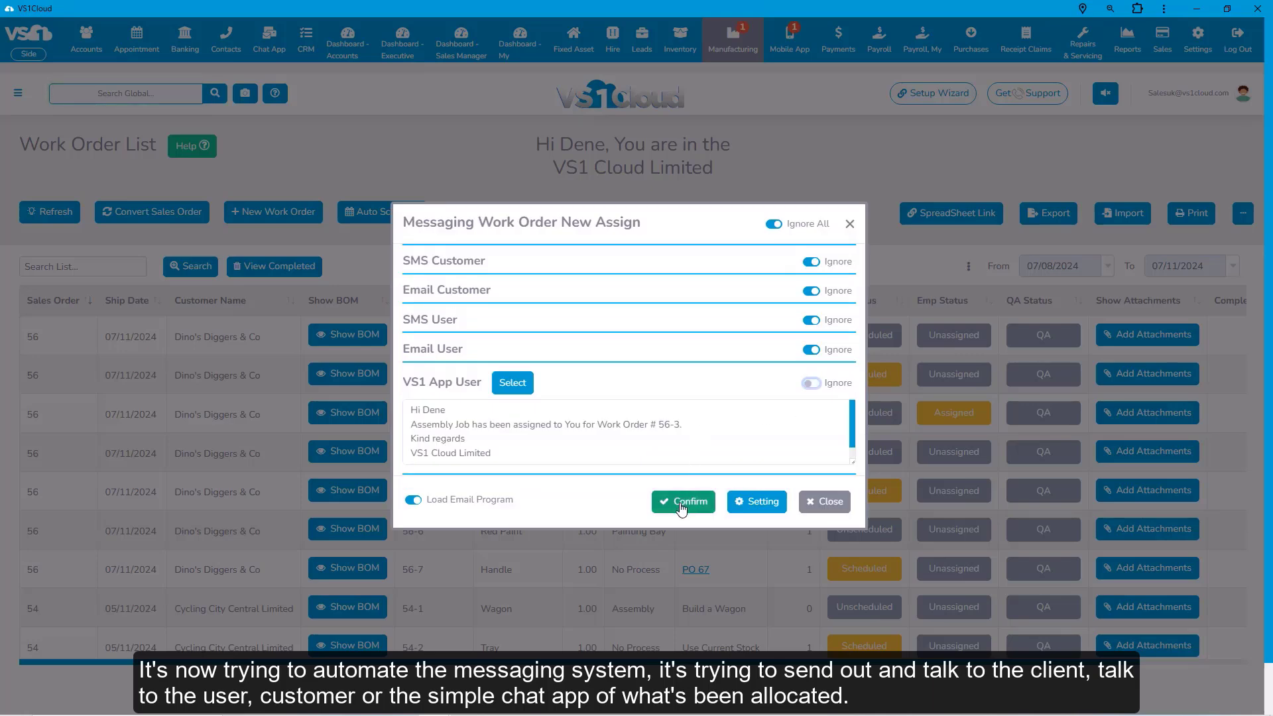
left_click(681, 504)
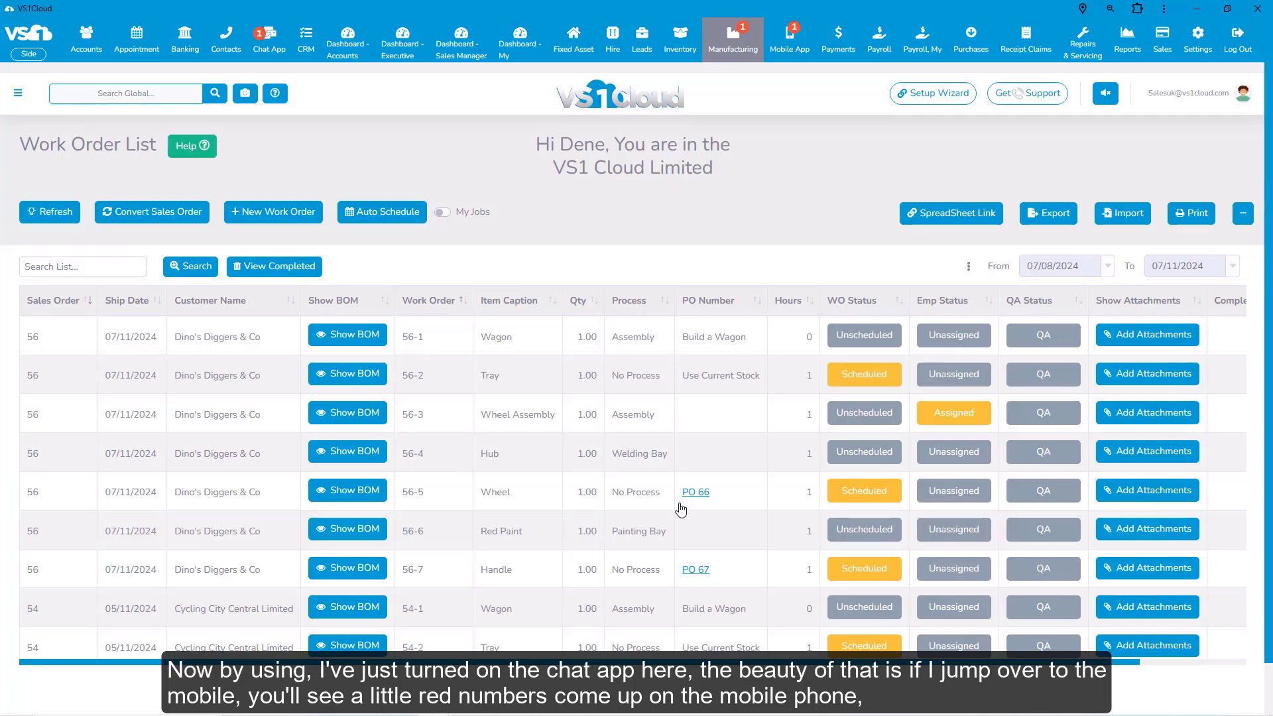
Switch to the mobile phone view and start the assigned Dino's Diggers & Co Wheel Assembly job through MFG Clock On.
key("alt+Tab")
key("alt+Tab")
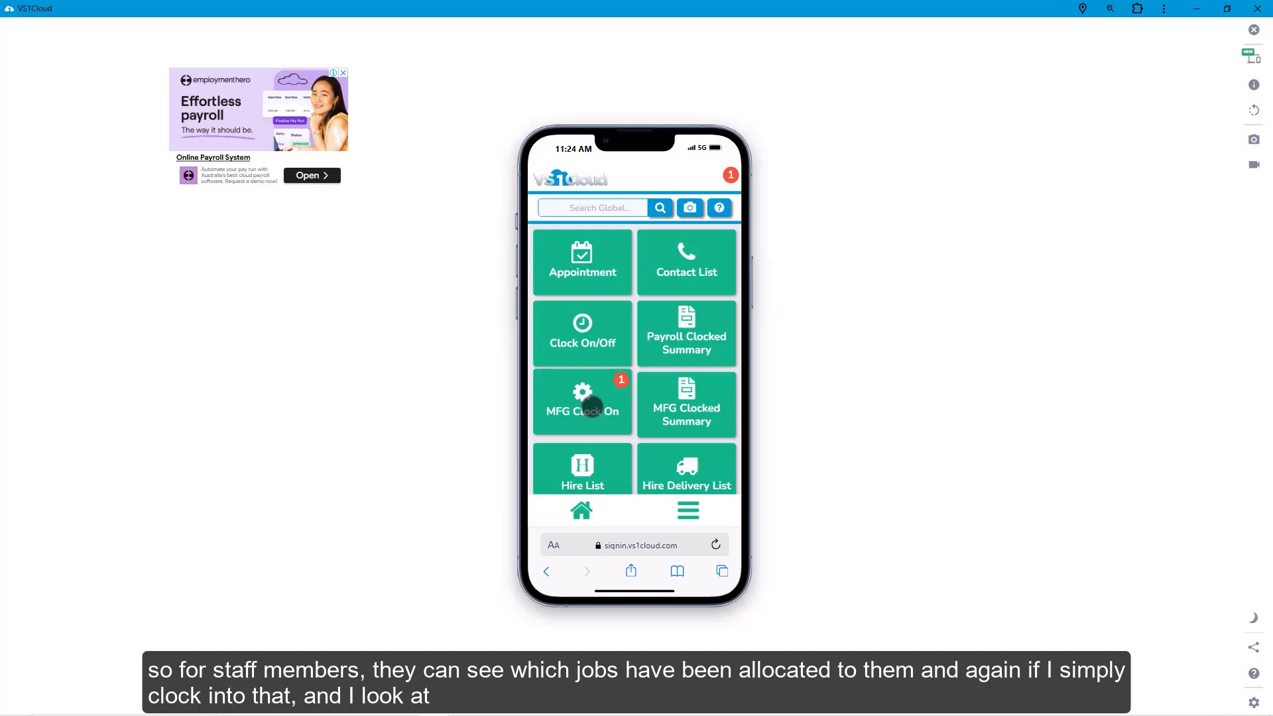
left_click(592, 406)
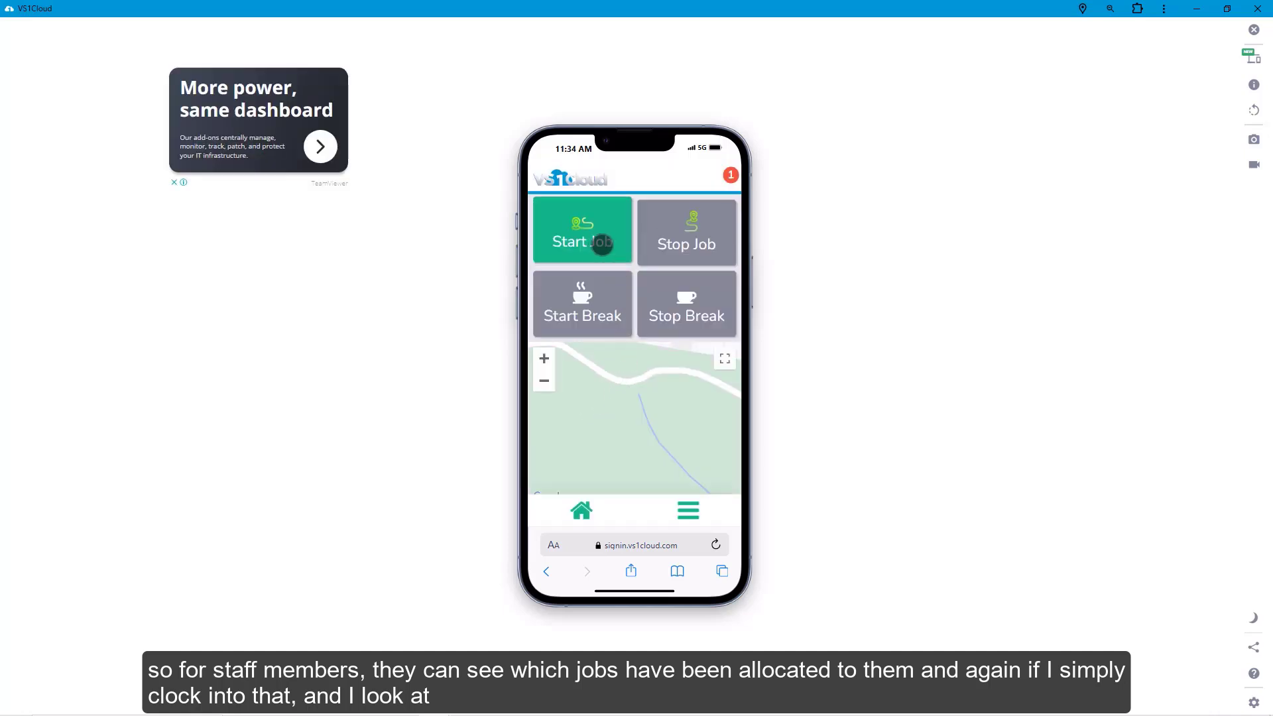
left_click(590, 238)
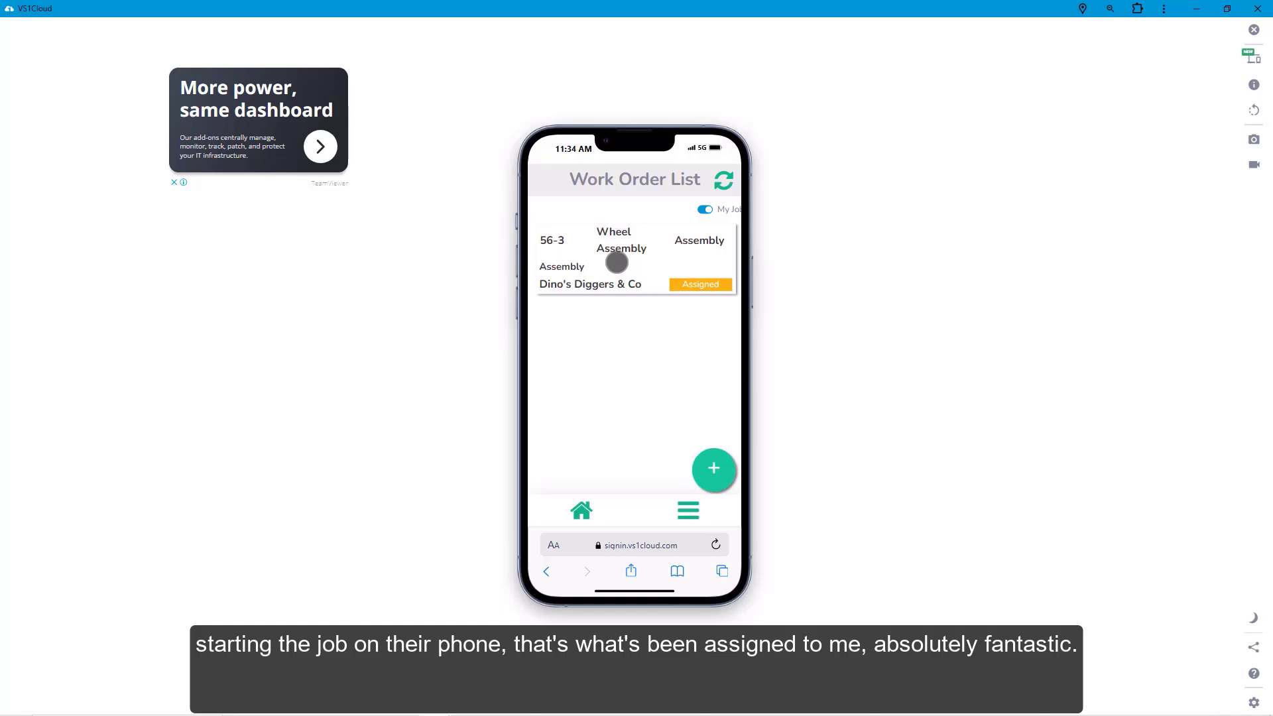
left_click(619, 264)
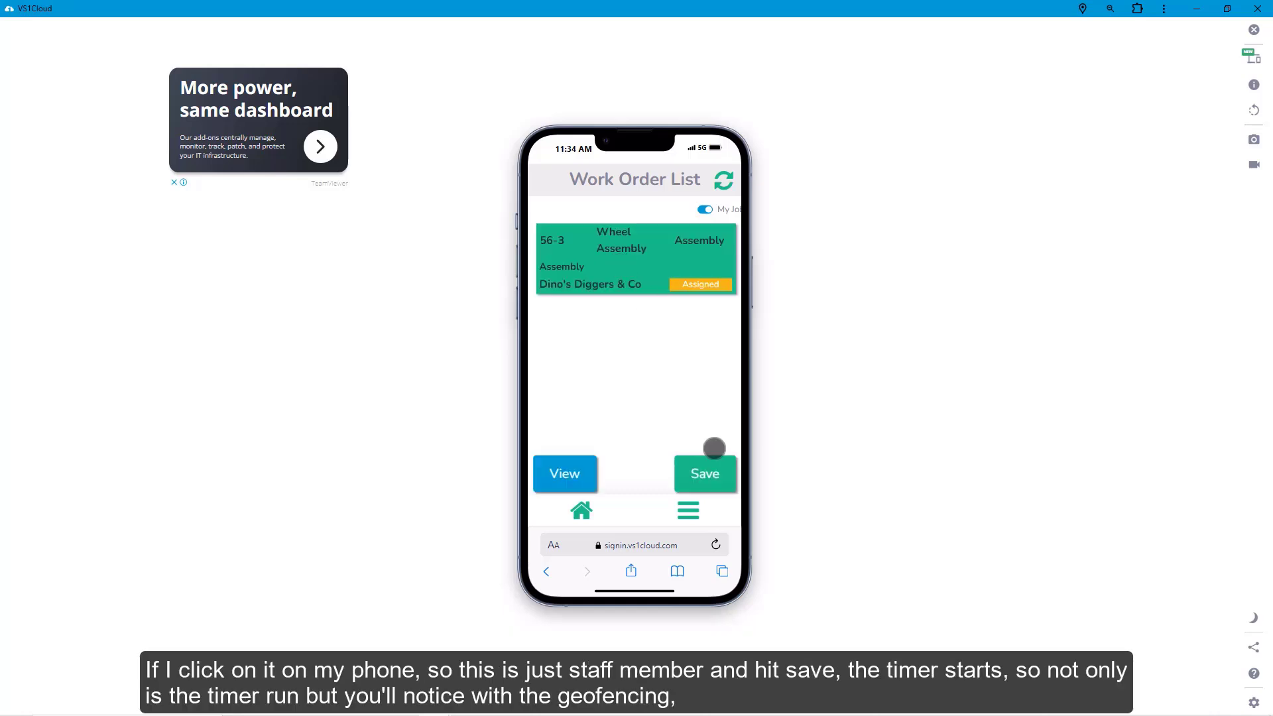
left_click(706, 472)
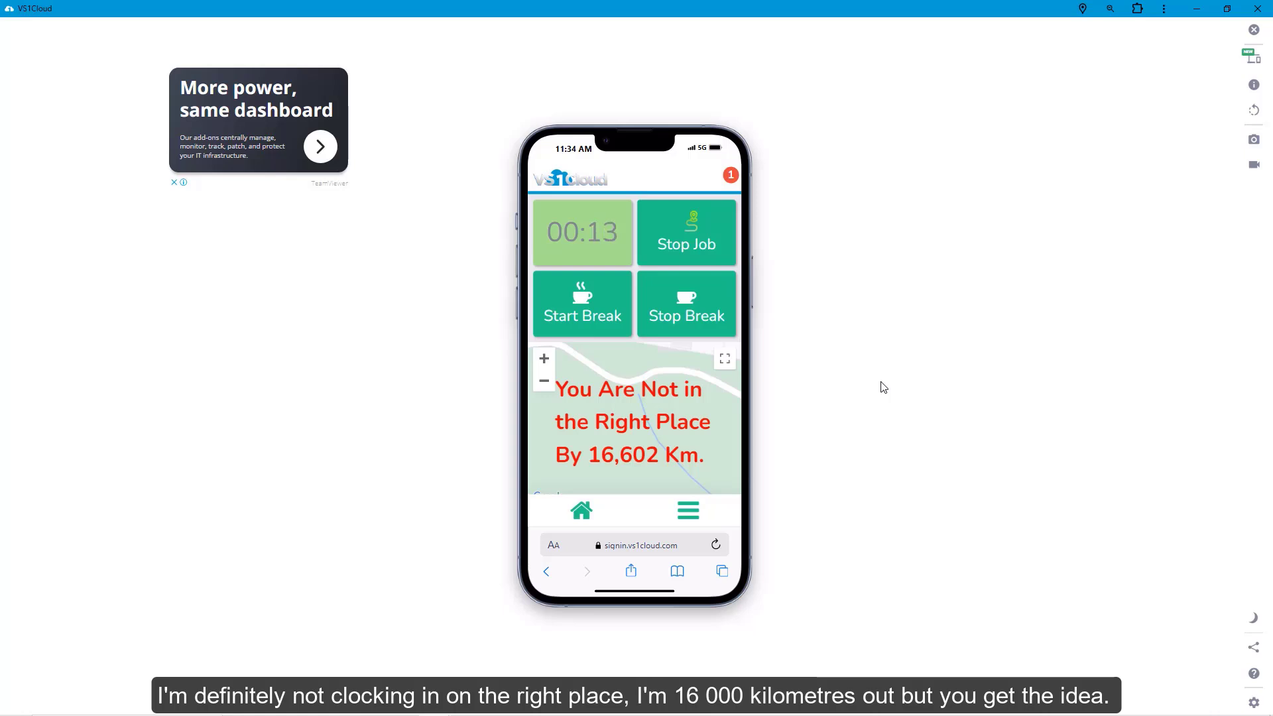
Return to the desktop, check who is clocked on to Wheel Assembly, and view the Employee Group Process list.
key("alt+Tab")
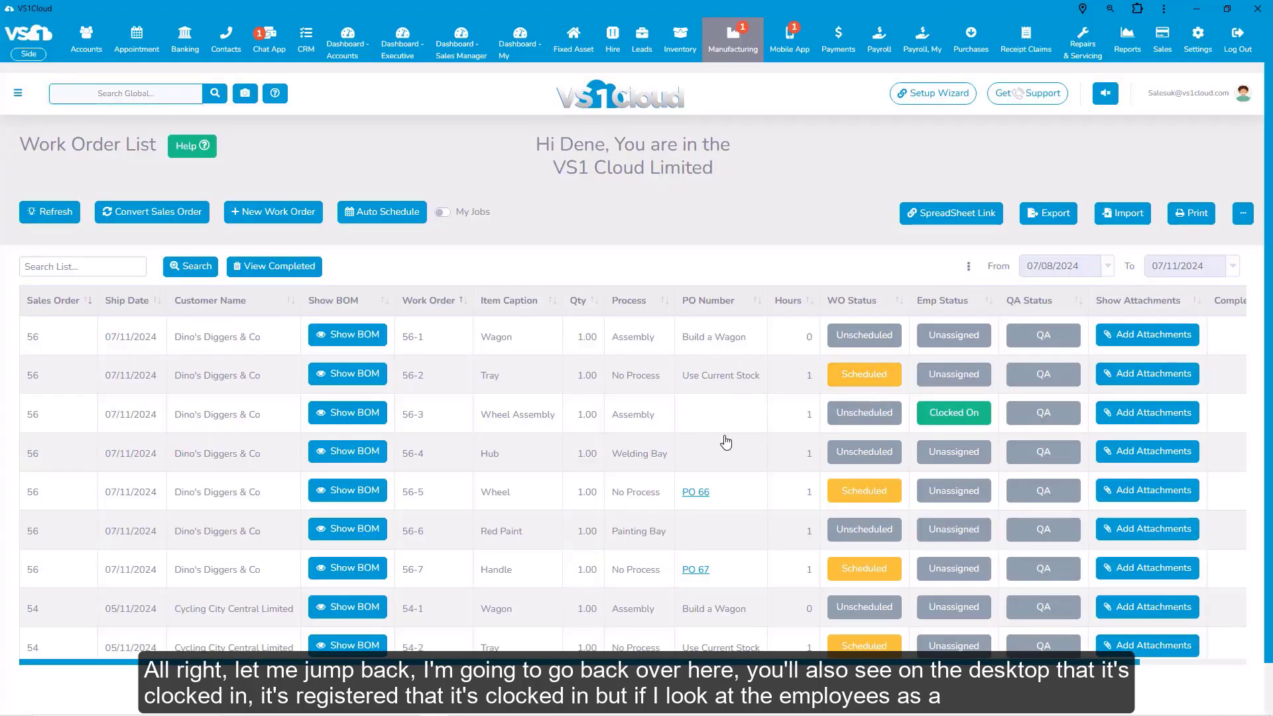
mouse_move(953, 421)
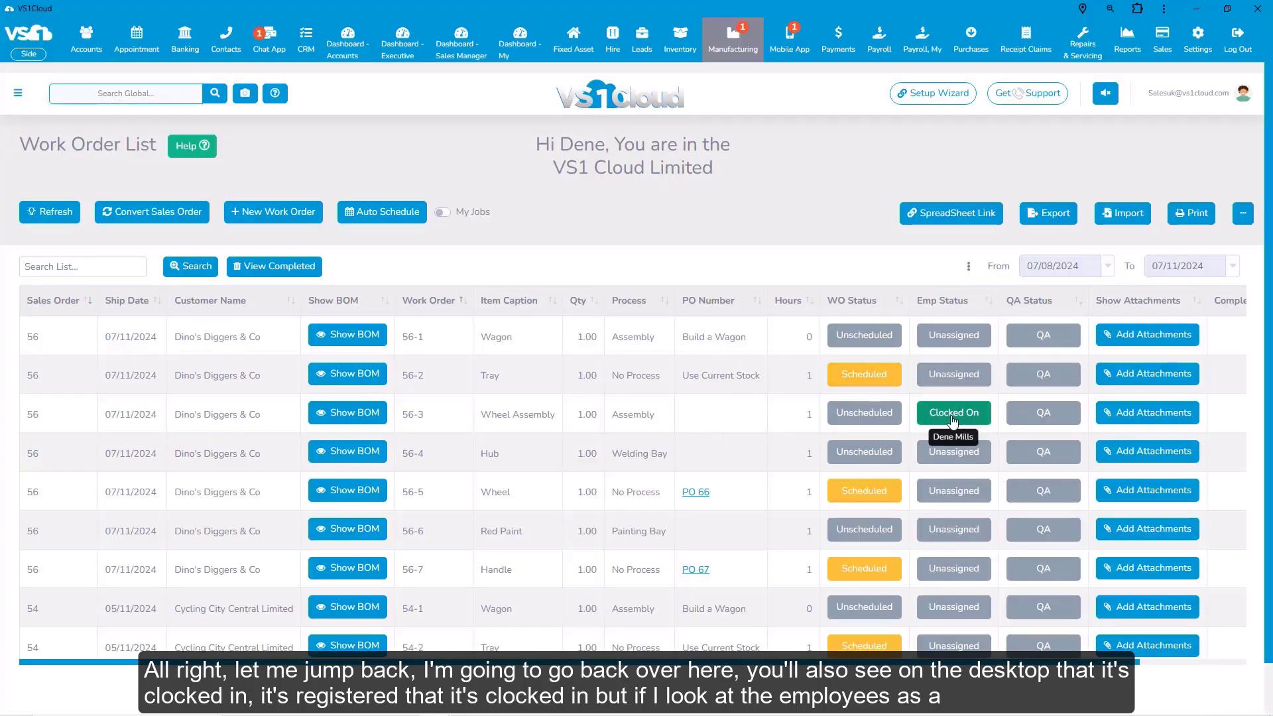
left_click(752, 51)
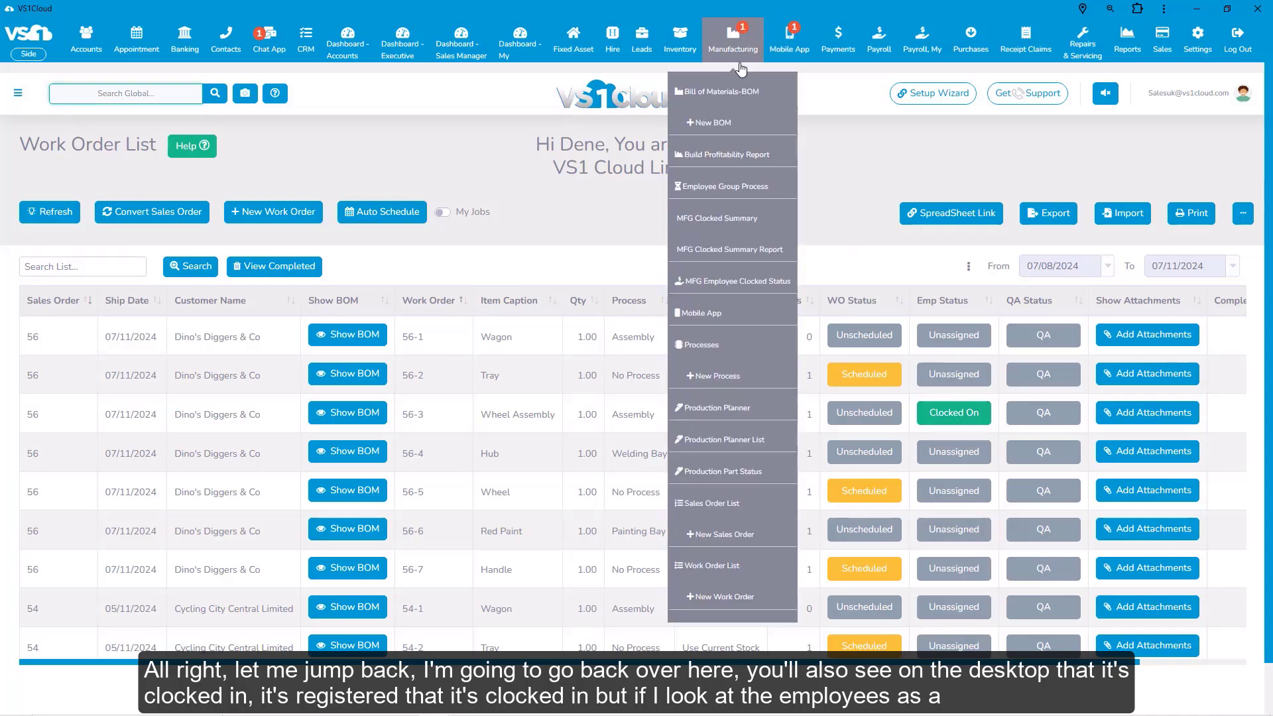
left_click(736, 188)
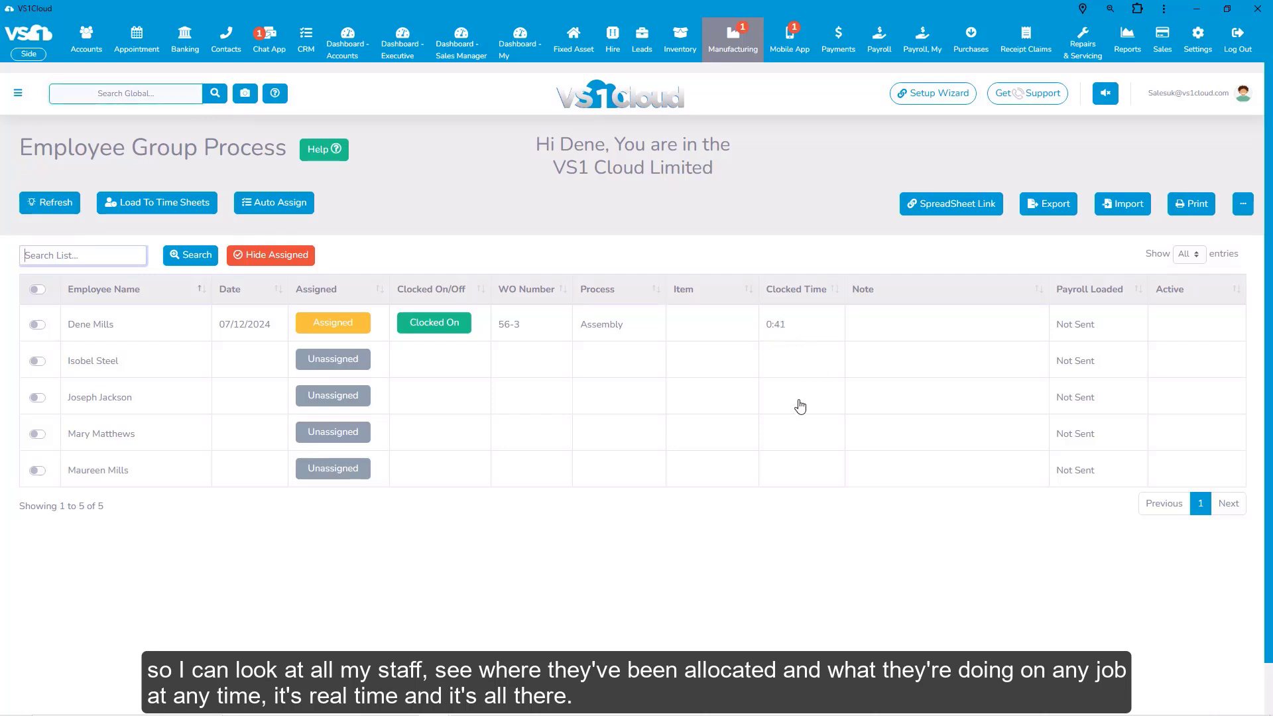
Book a Lunch break for the running job on the mobile phone view and check the employee's status on the desktop.
key("alt+Tab")
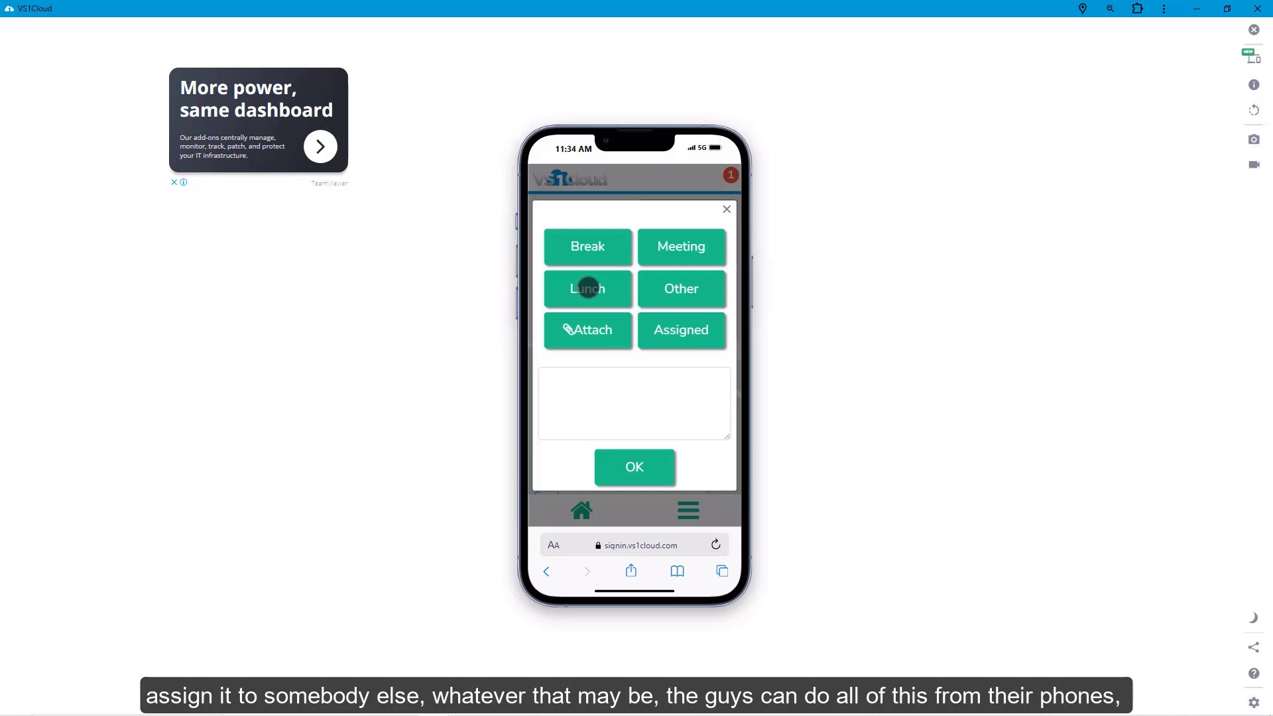
left_click(588, 288)
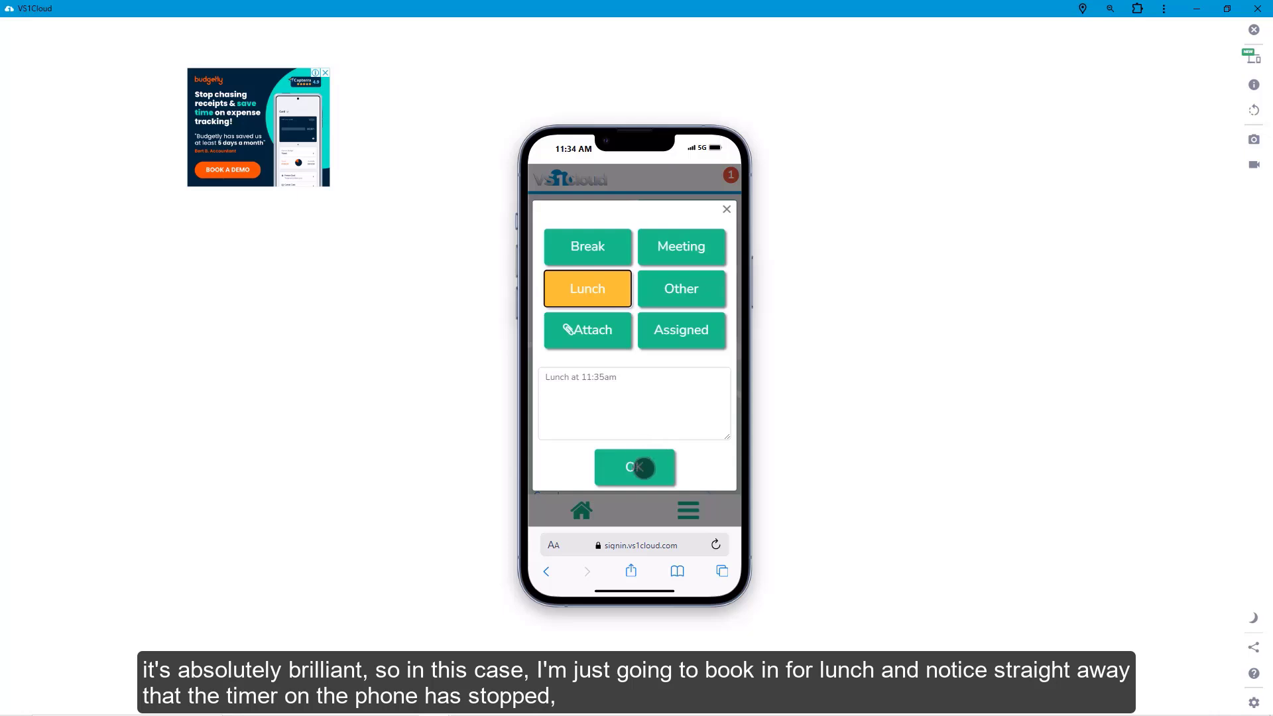
left_click(643, 468)
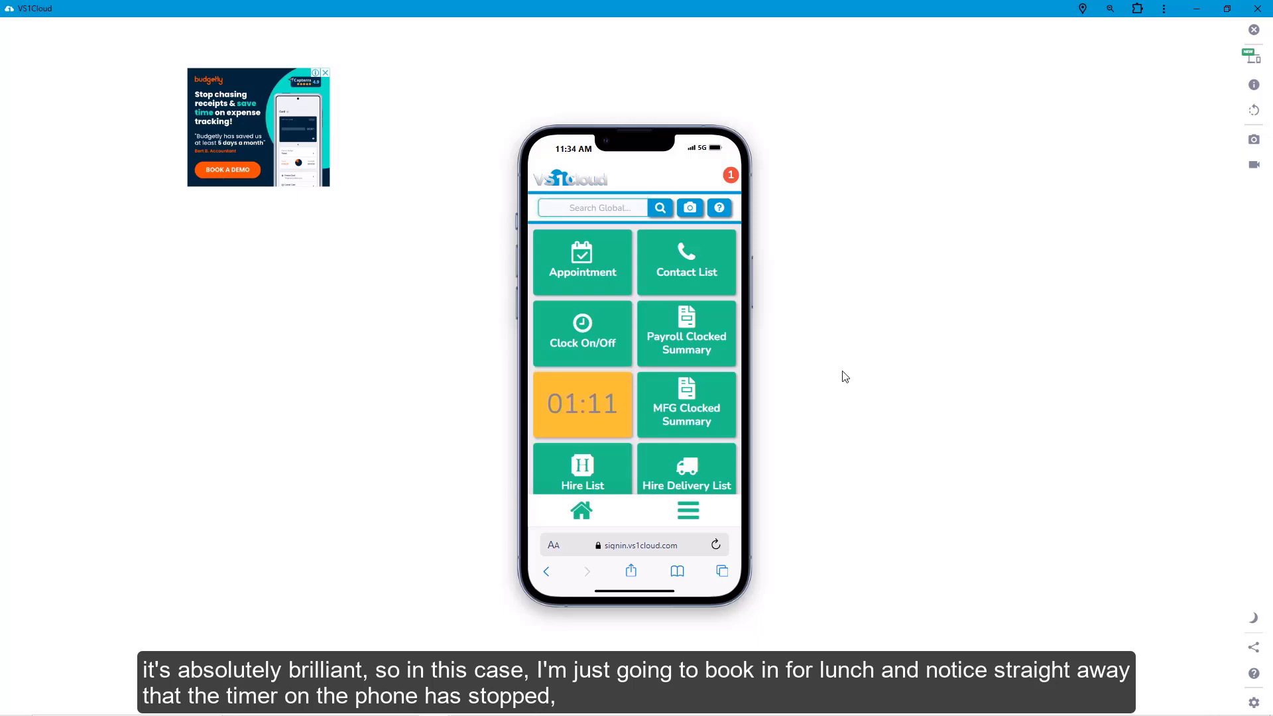
key("alt+Tab")
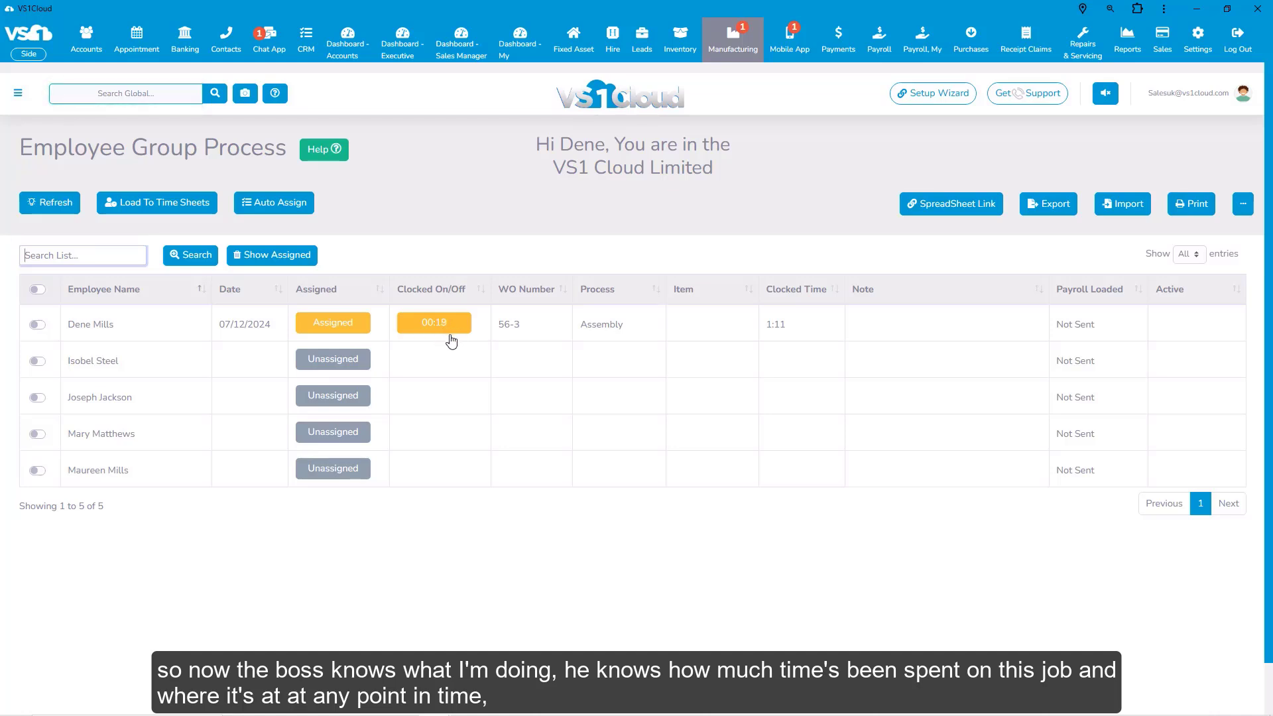
End the lunch break on the mobile phone view and check the employee's clocked status and time on the desktop.
key("alt+Tab")
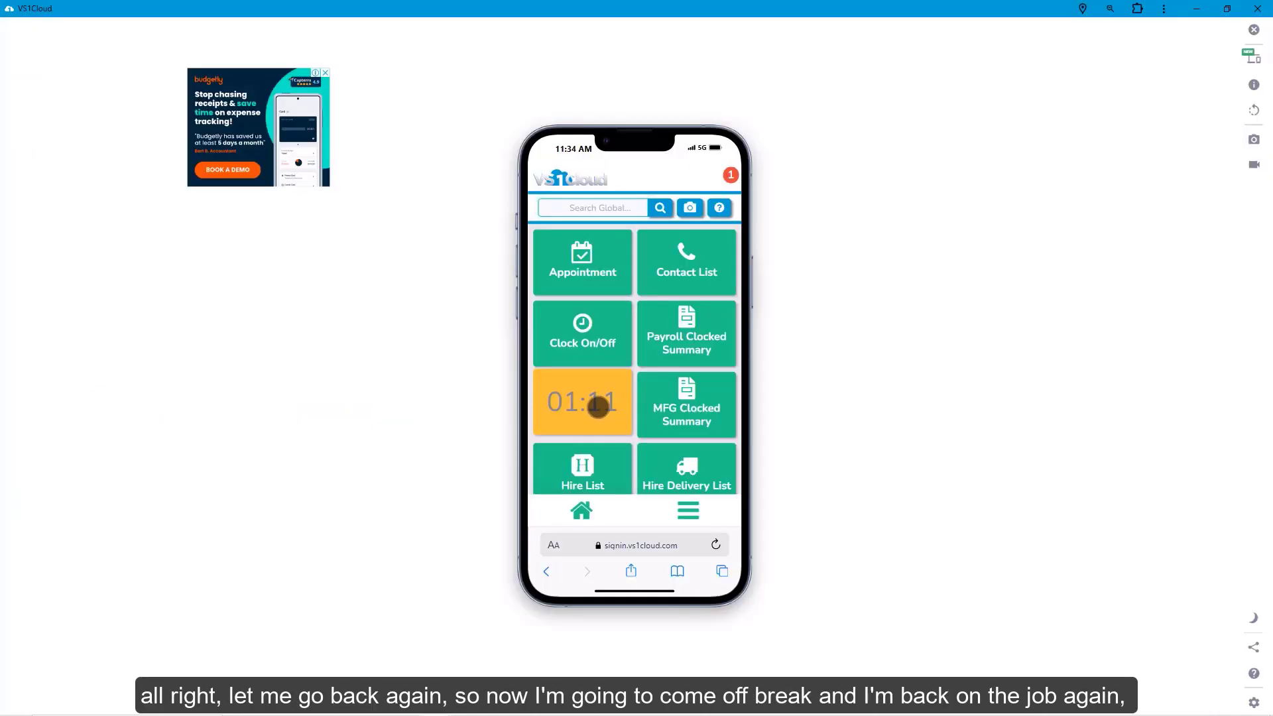
left_click(598, 406)
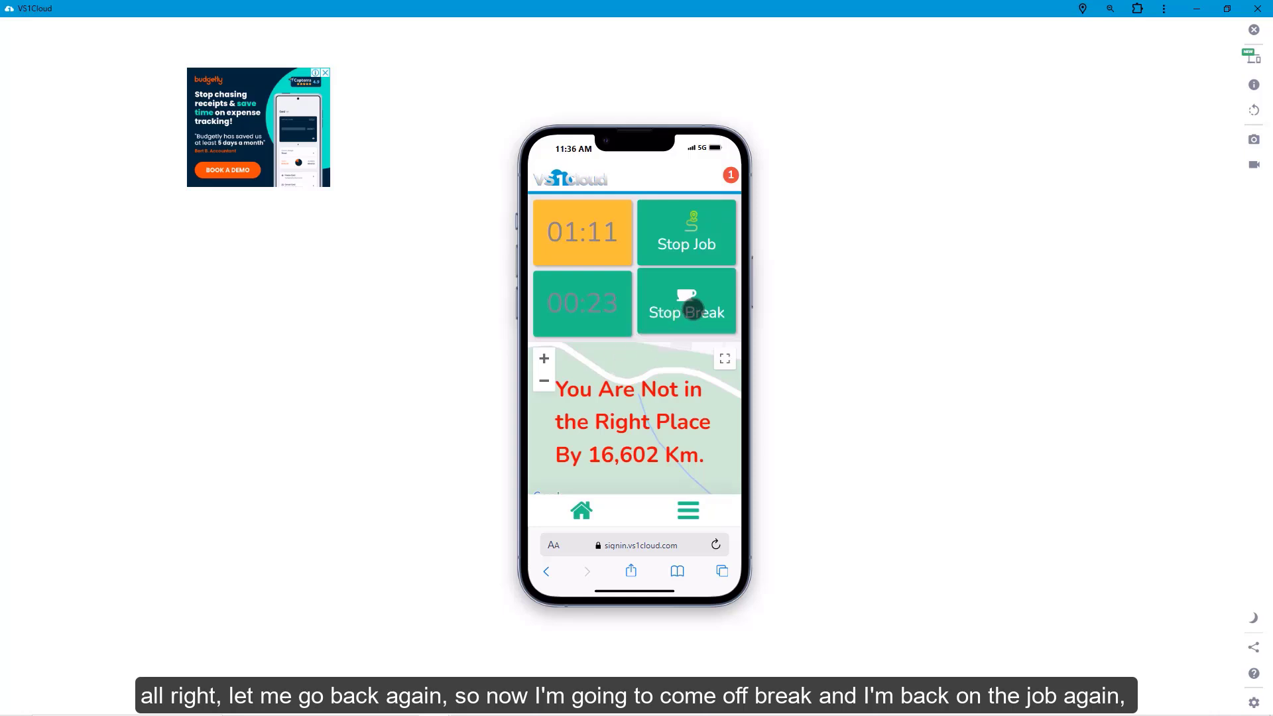
left_click(693, 308)
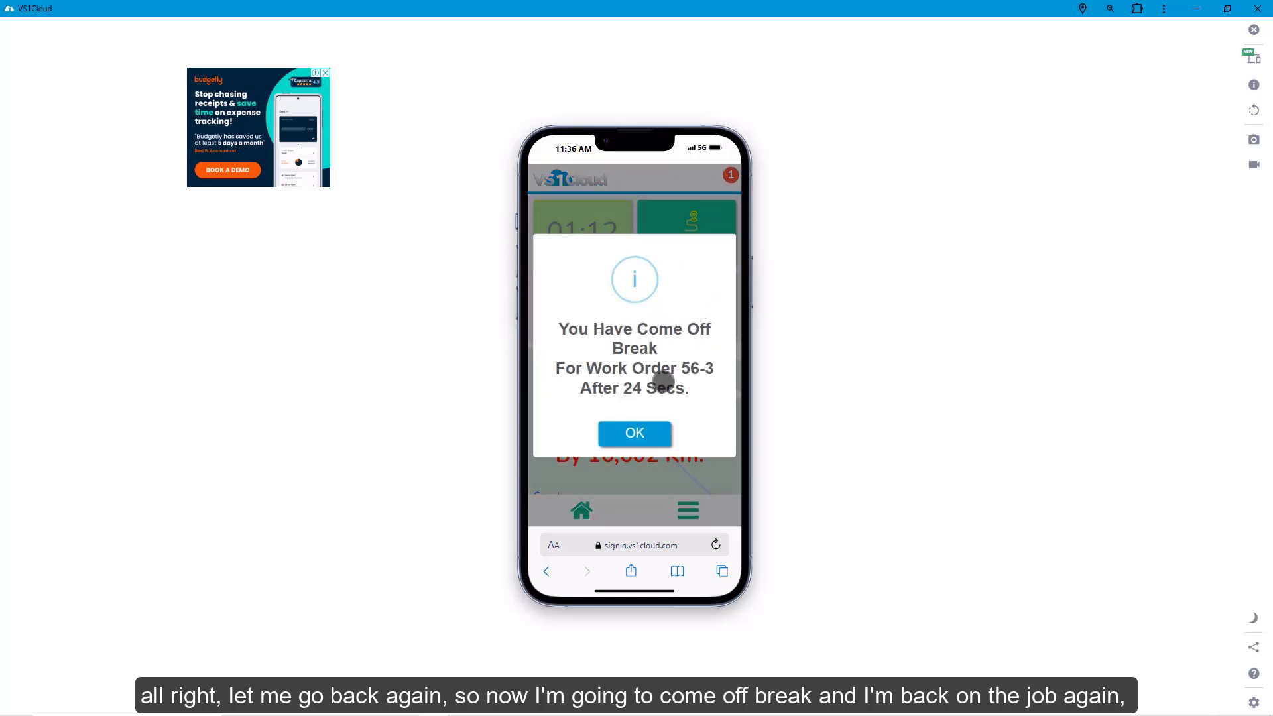
left_click(638, 433)
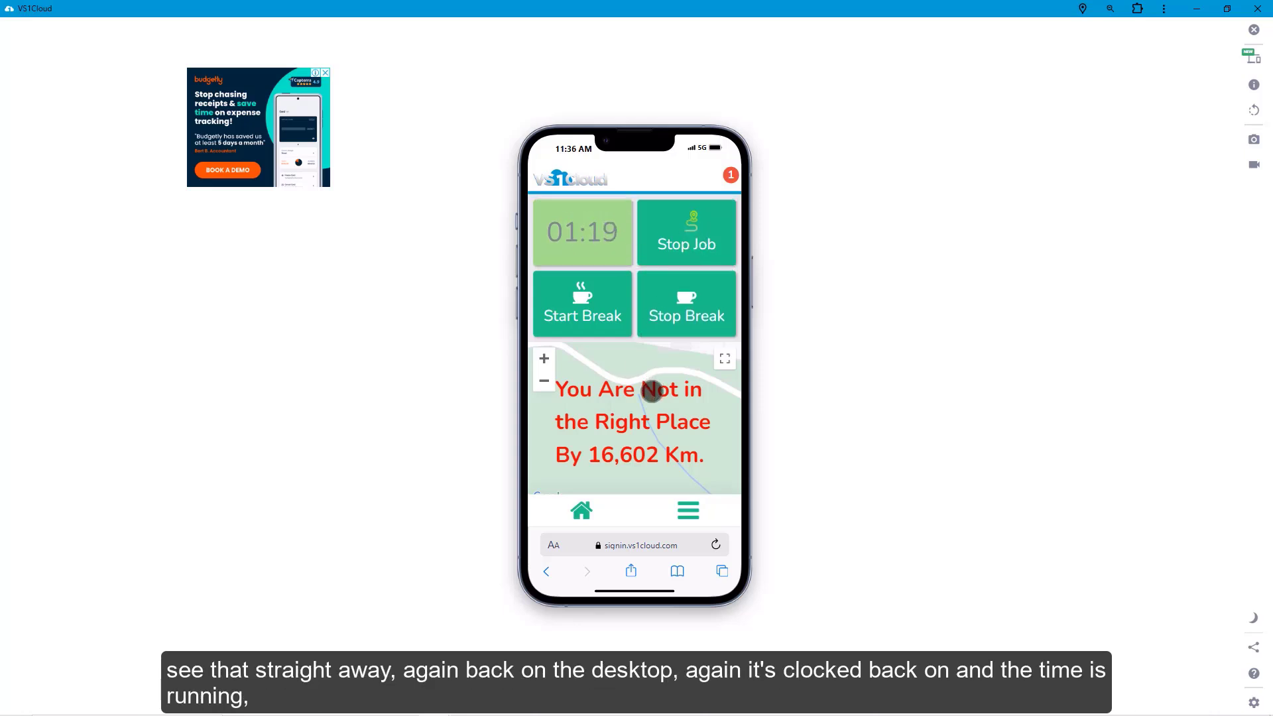
key("alt+Tab")
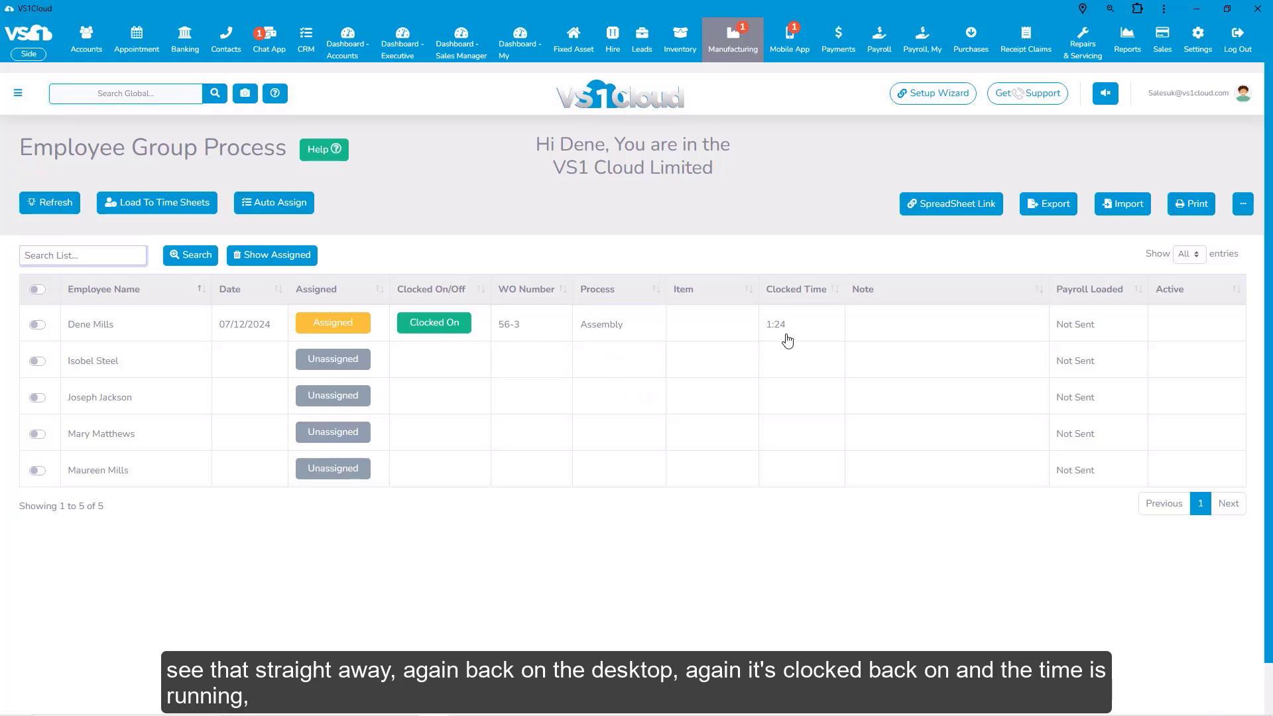
Switch back to the mobile phone view and stop the Wheel Assembly job, acknowledging the notice.
key("alt+Tab")
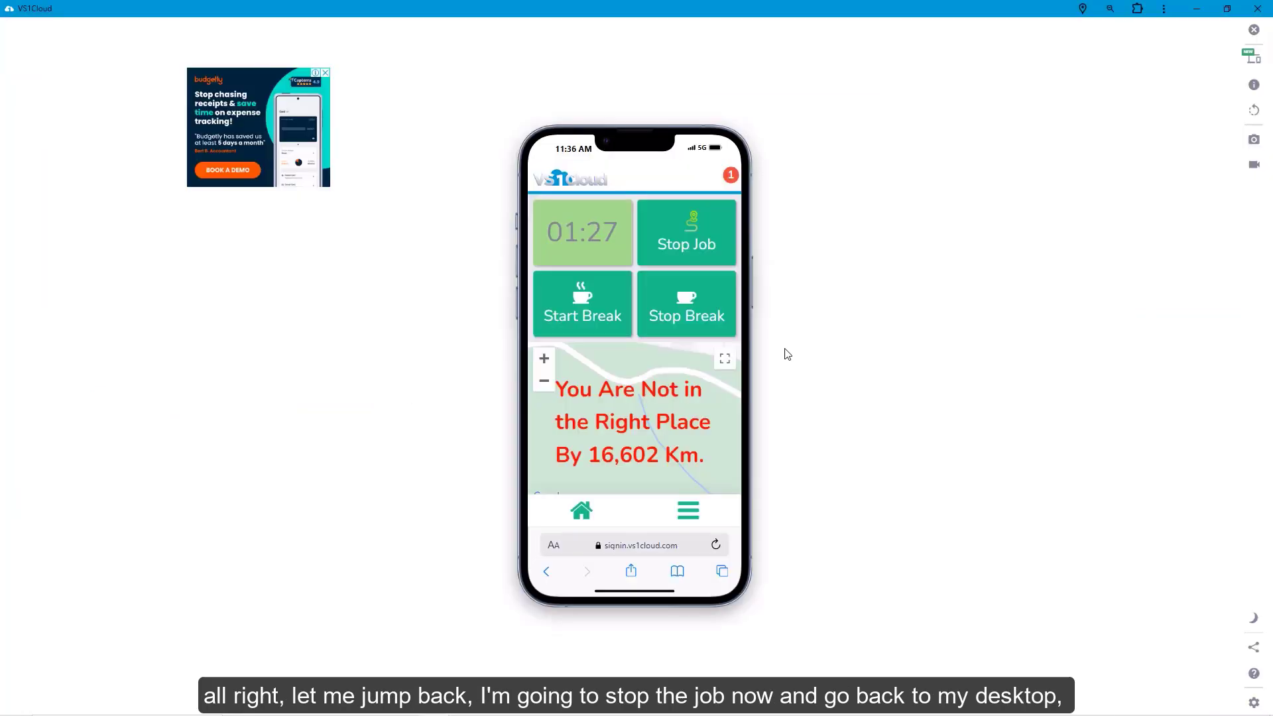
left_click(710, 255)
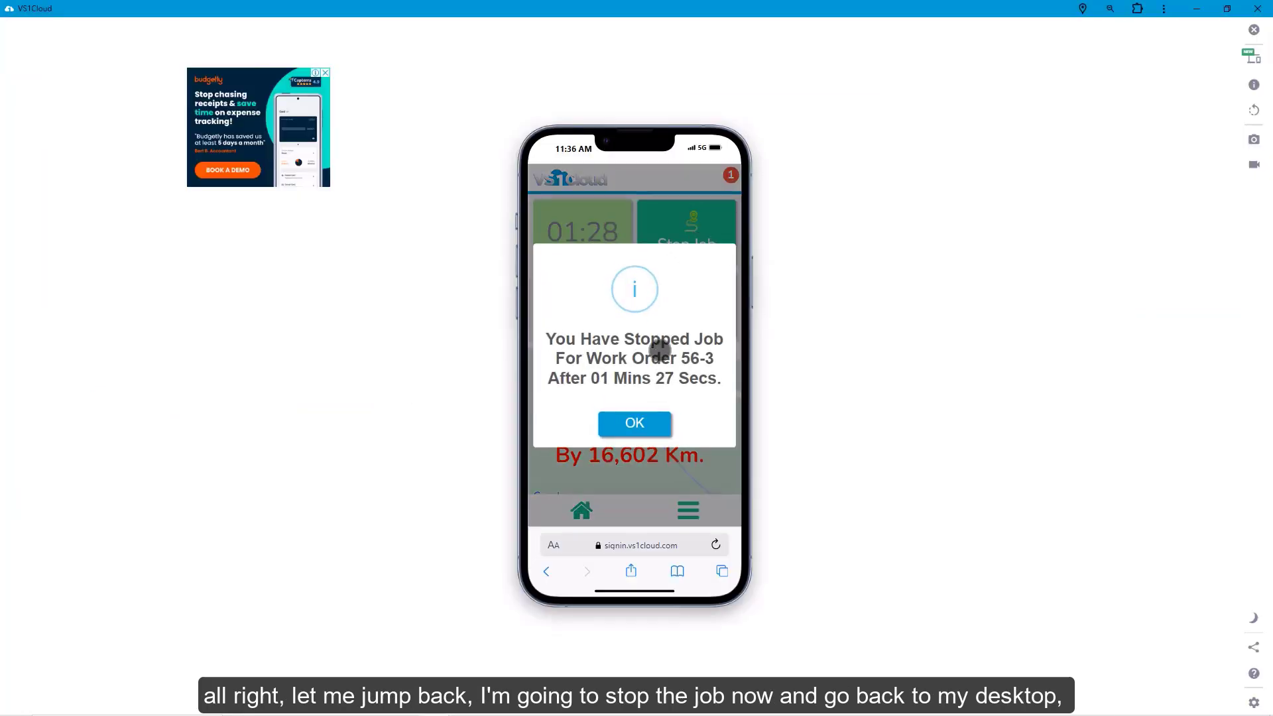
left_click(644, 420)
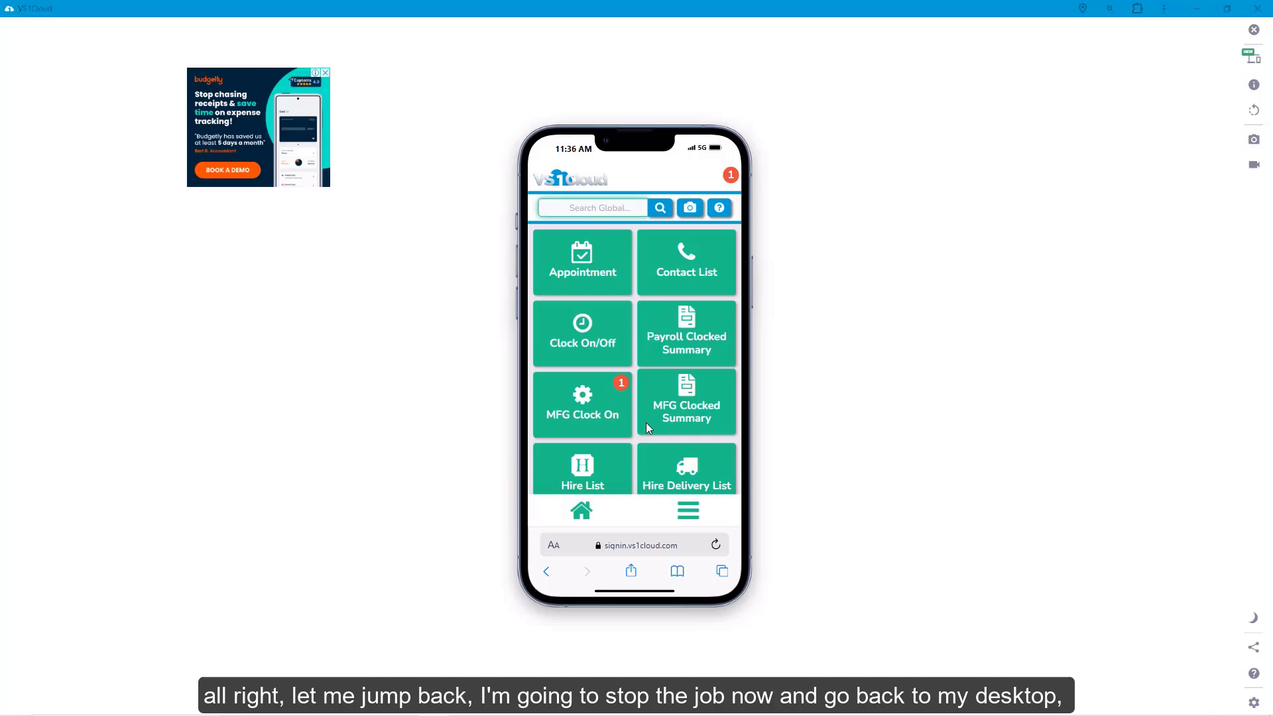
Return to the desktop and examine the costs, budget times and profit columns in the Build Profitability Report.
key("alt+Tab")
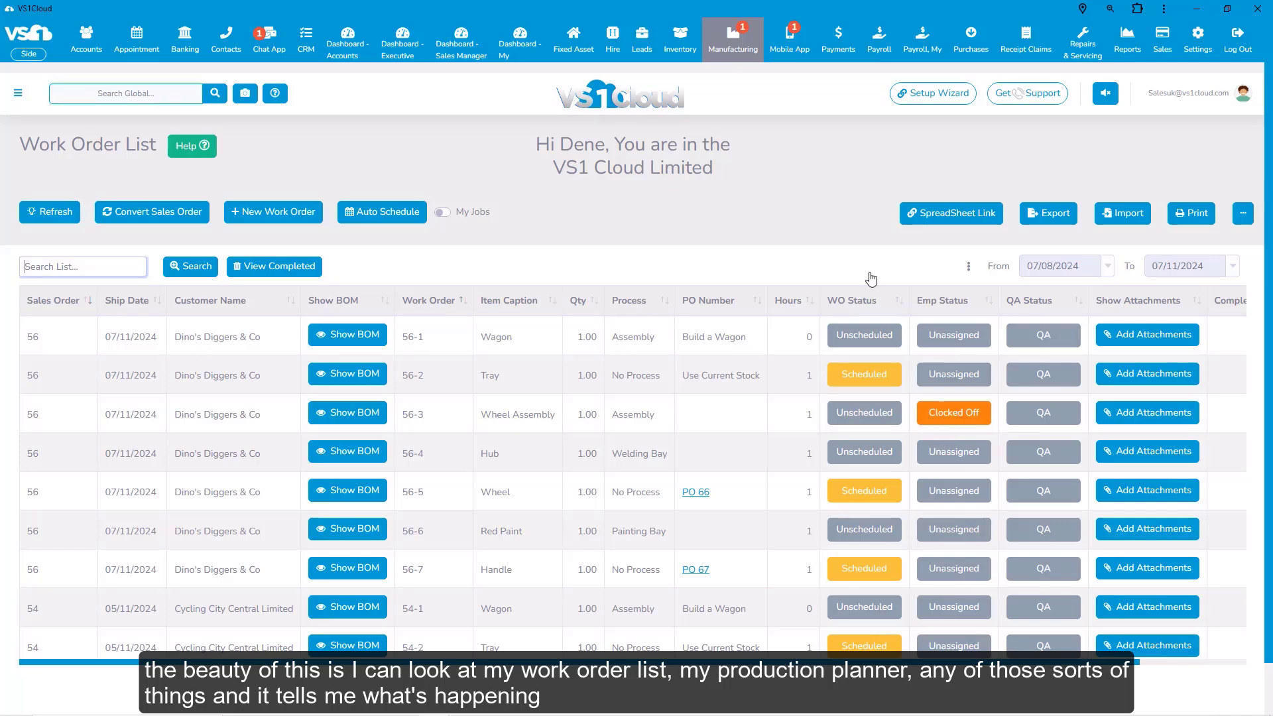
mouse_move(734, 42)
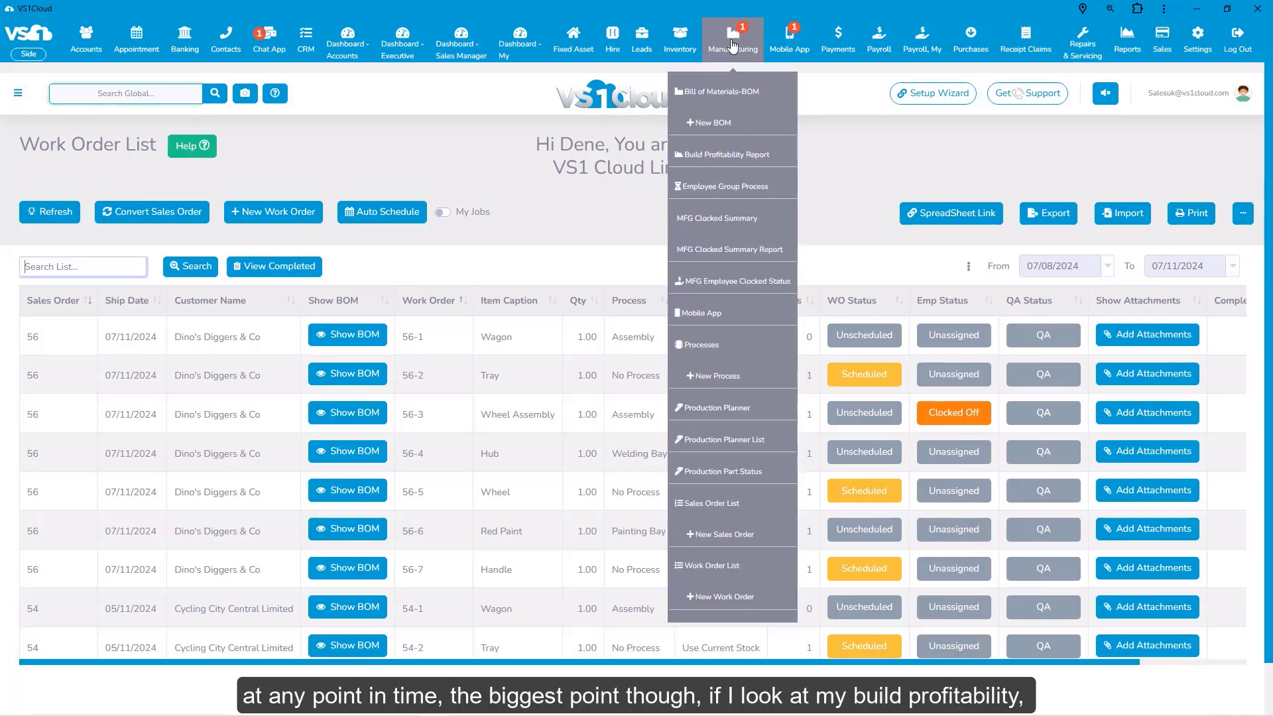
left_click(740, 154)
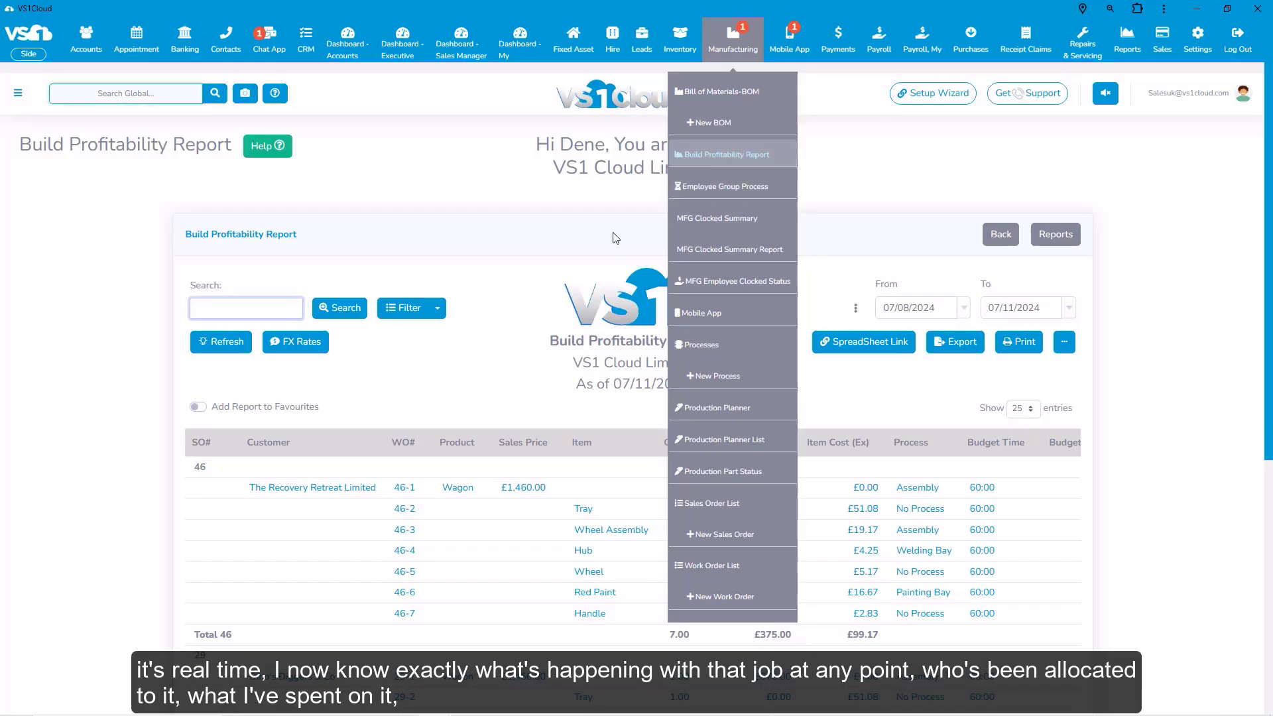
scroll(502, 377, "down", 2)
scroll(519, 432, "down", 4)
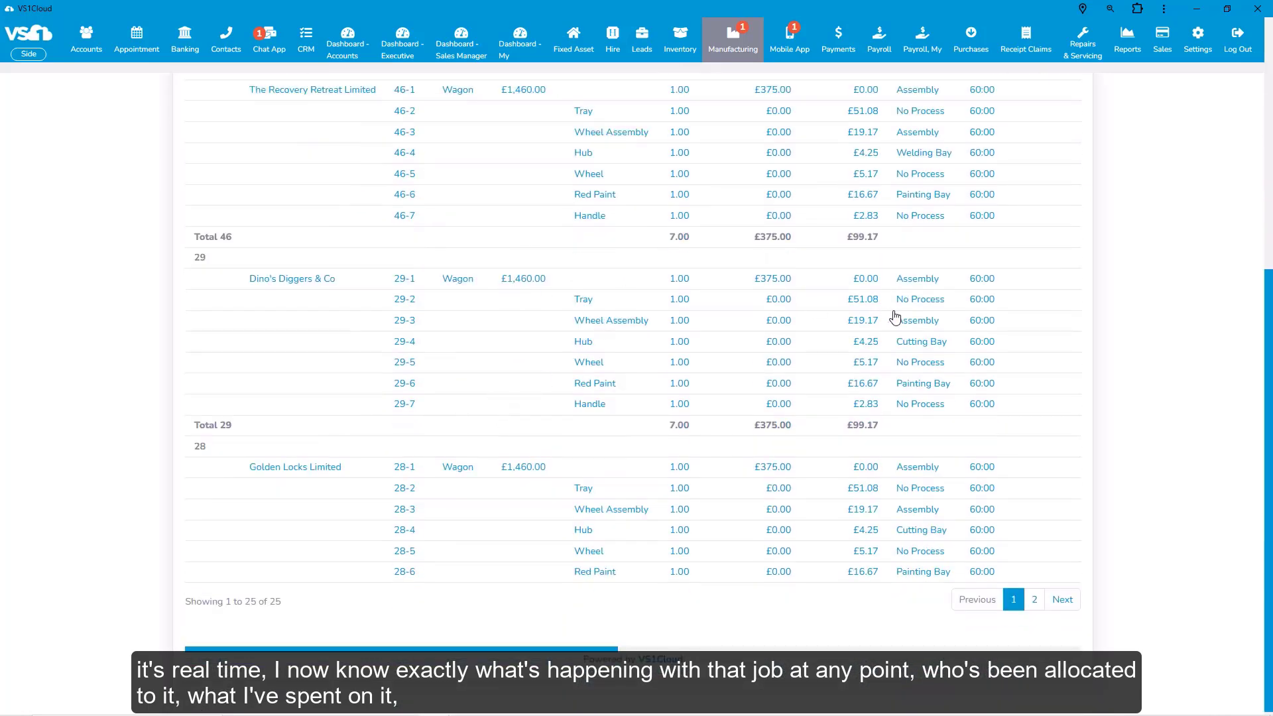
left_click_drag(574, 653, 835, 639)
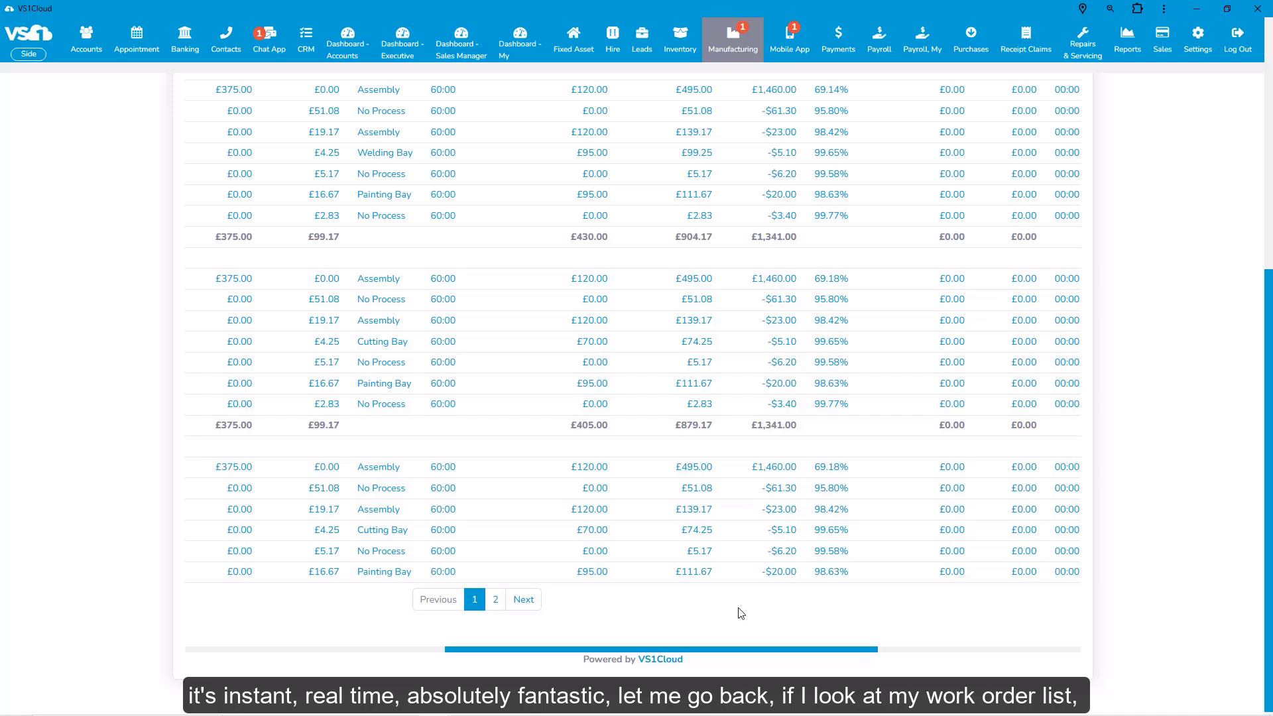
left_click_drag(745, 654, 485, 650)
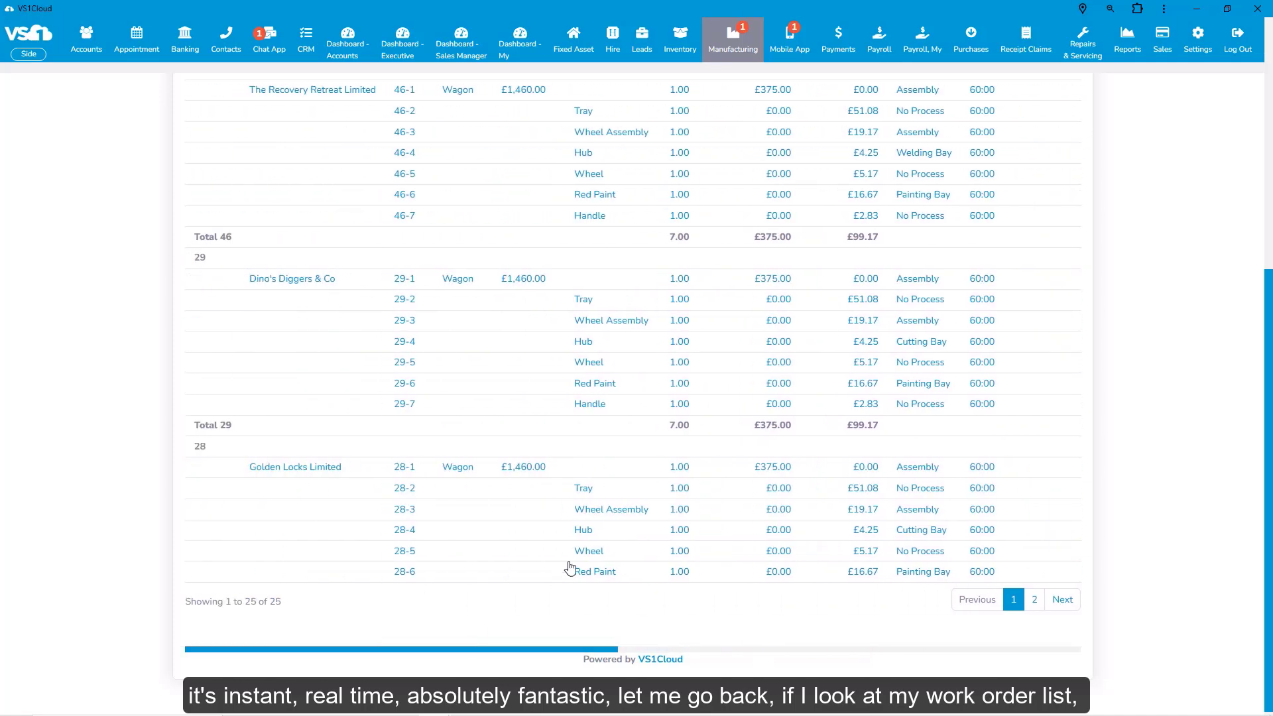
Review the employee status of the Wheel Assembly job in the Work Order List and in Employee Group Process.
left_click(736, 60)
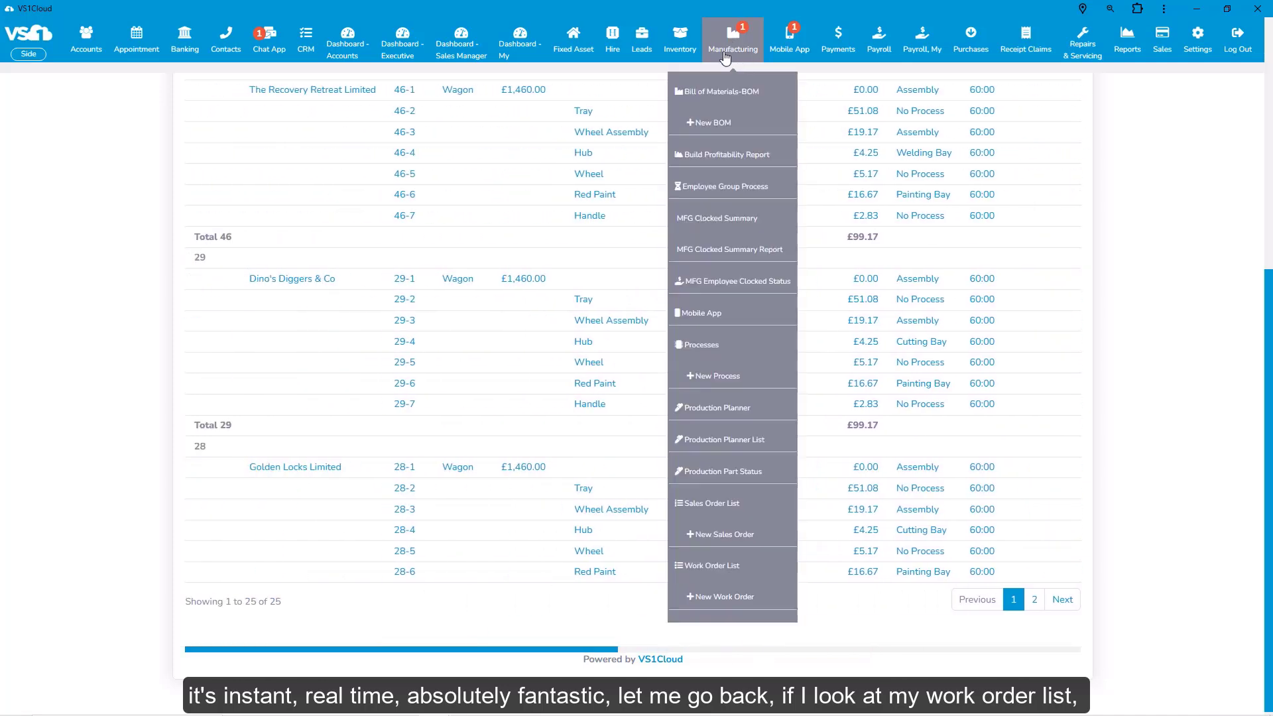
left_click(720, 567)
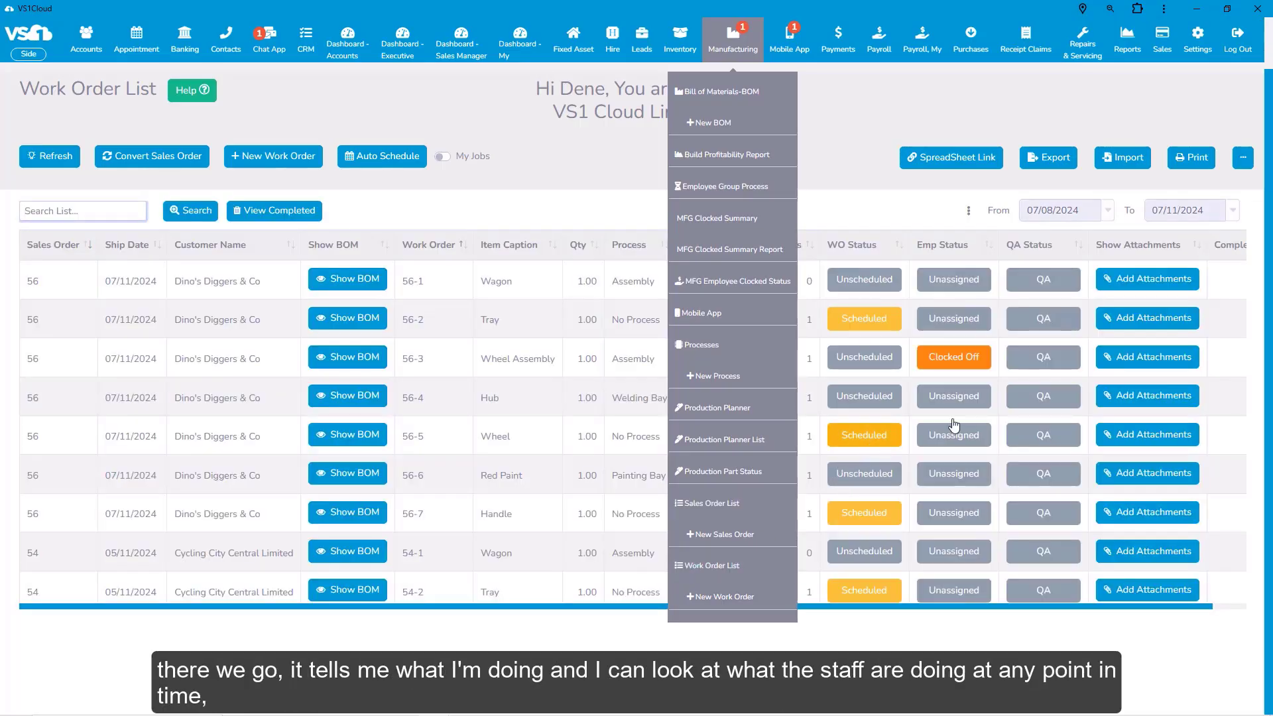
left_click(739, 36)
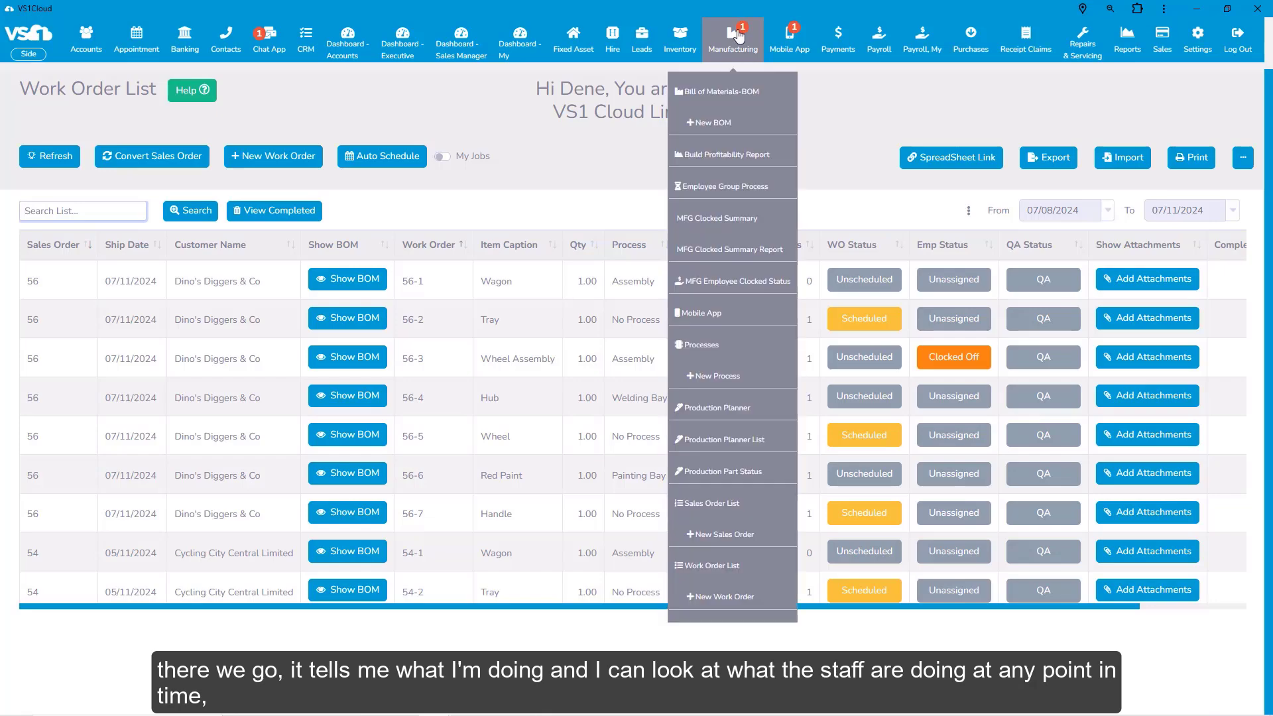
left_click(727, 186)
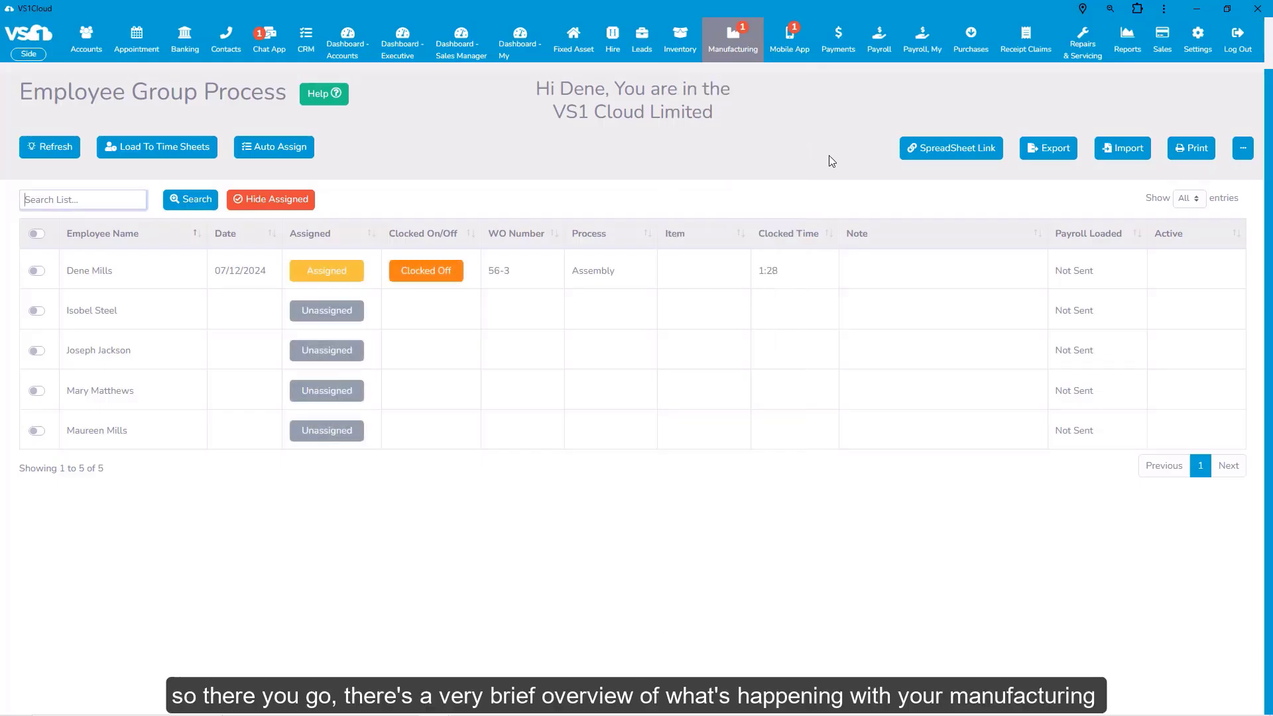